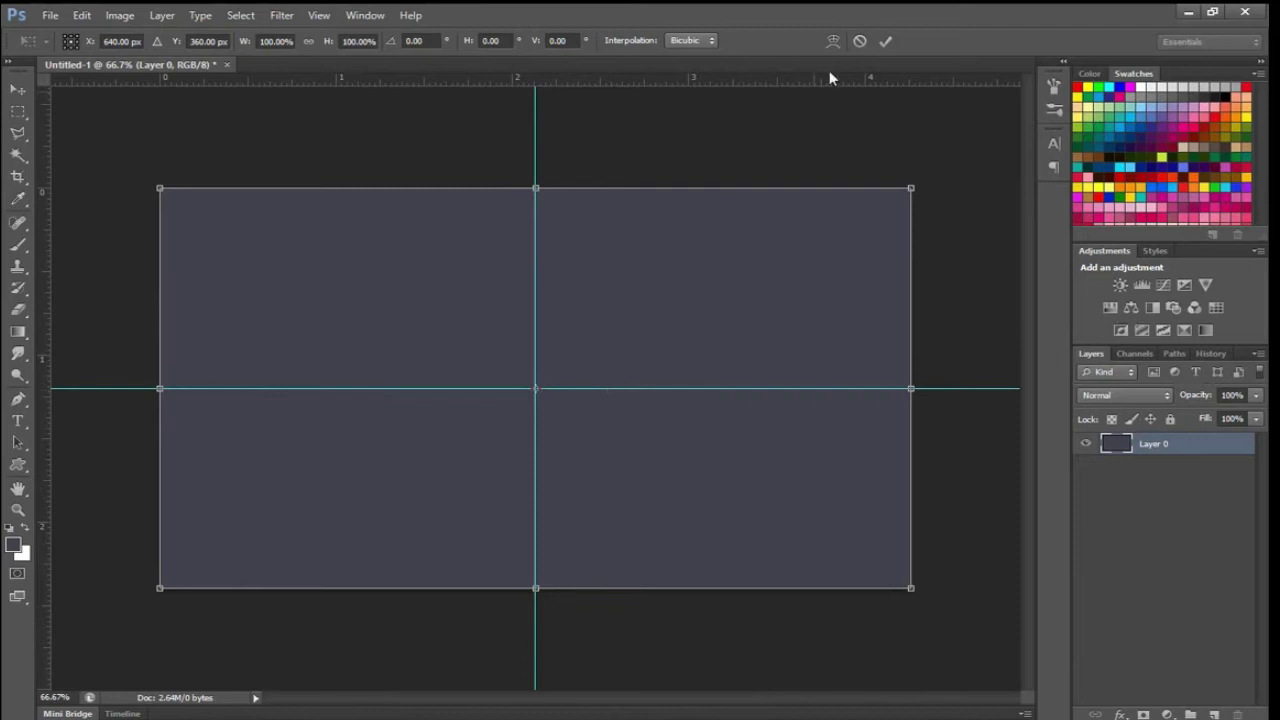
- Commit the transform and draw a Pen path curving from the vertical guide below centre to the horizontal guide, with a corner at the guides' intersection
left_click(885, 42)
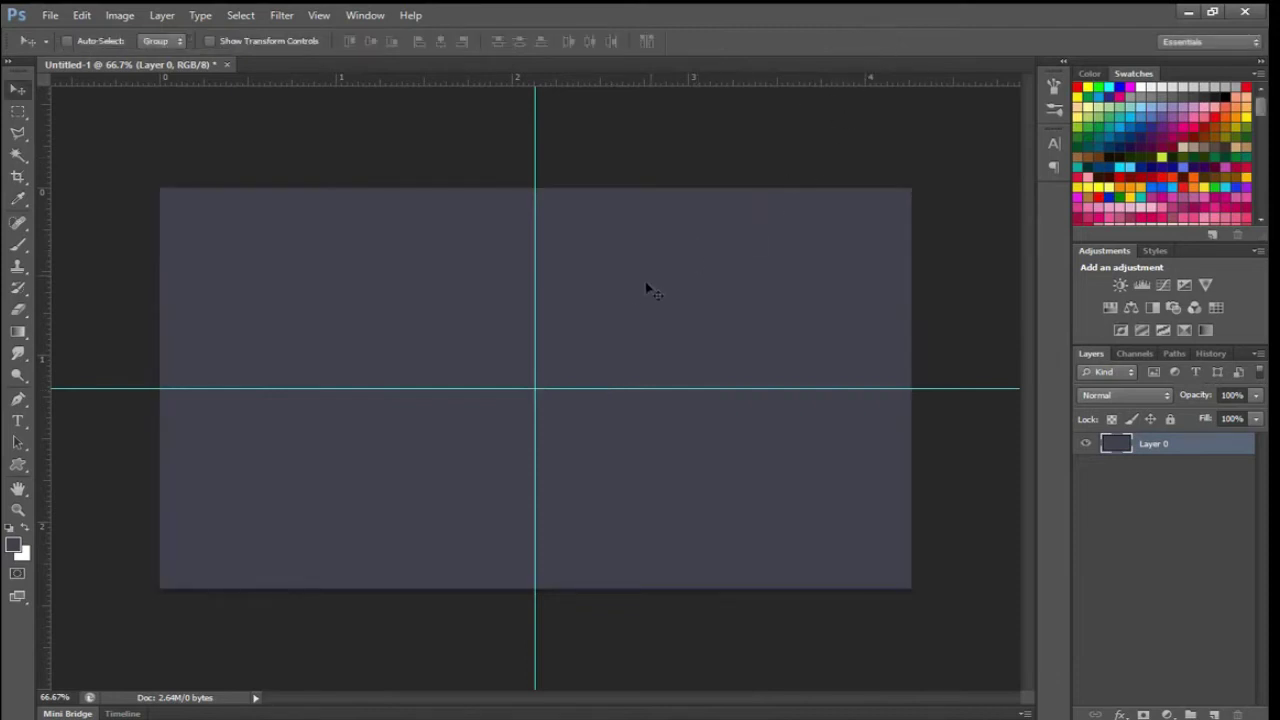
key("ctrl+plus")
left_click_drag(613, 324, 544, 261)
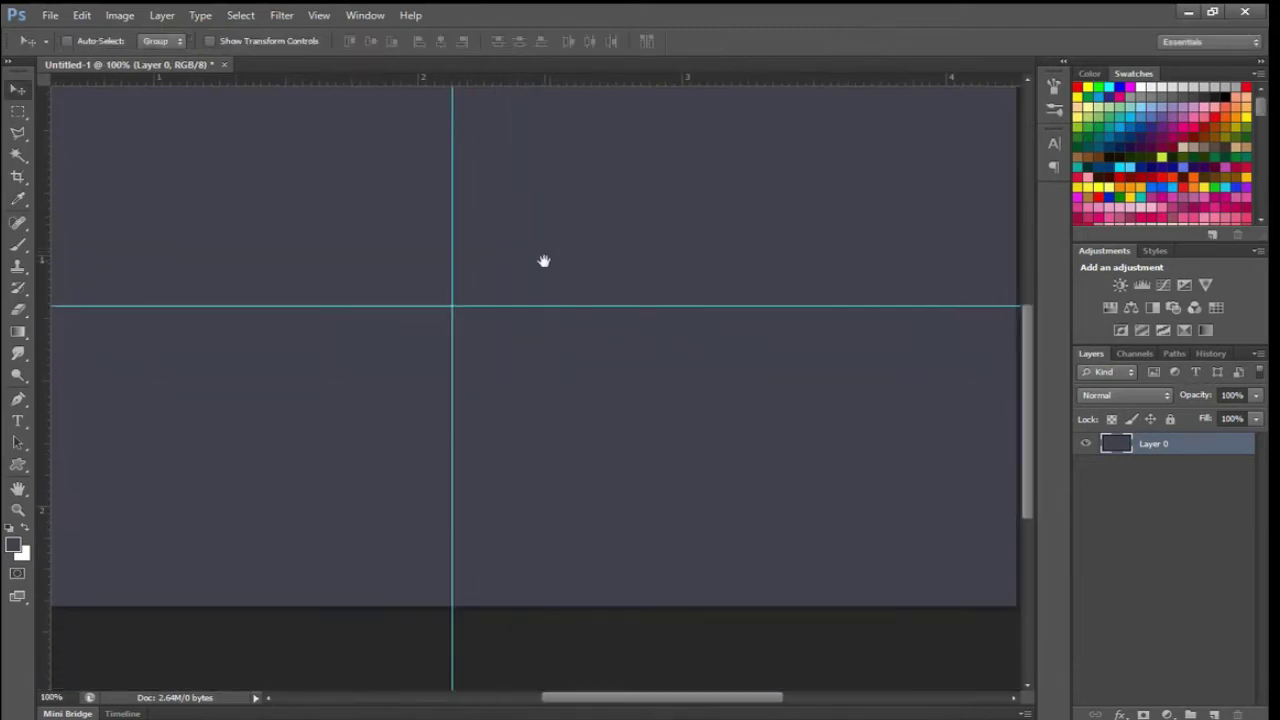
left_click(18, 399)
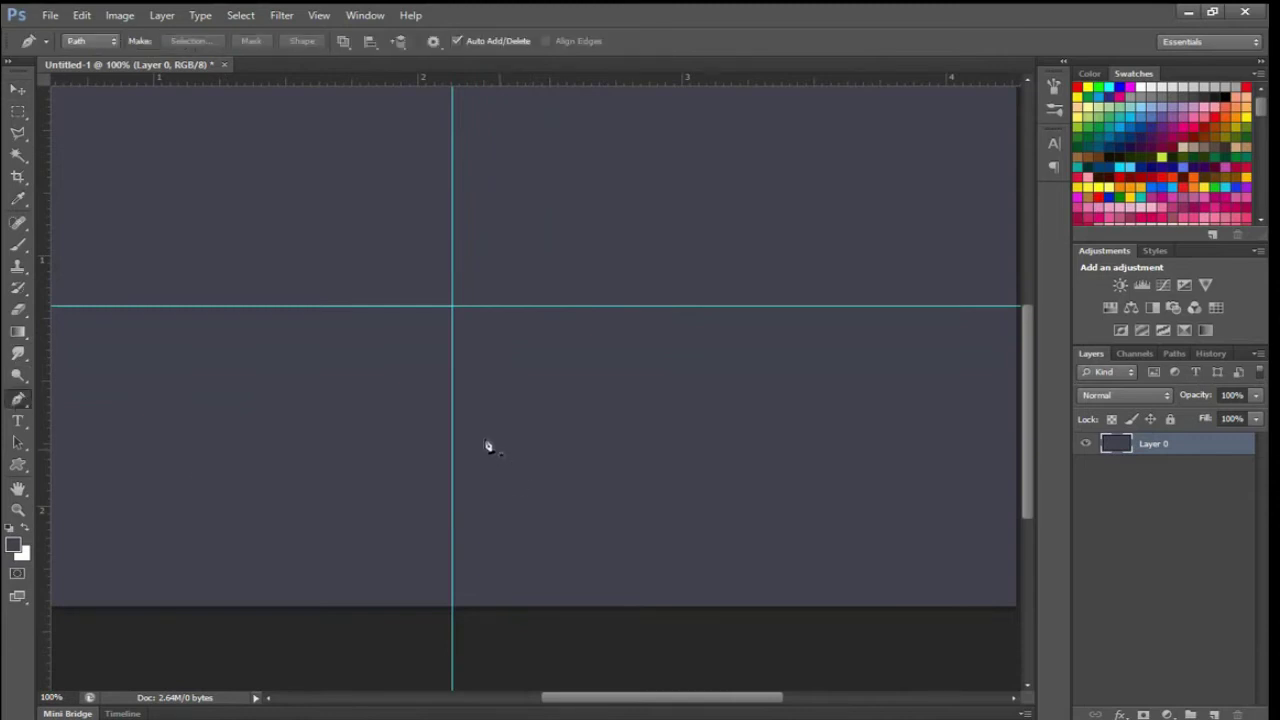
left_click(453, 430)
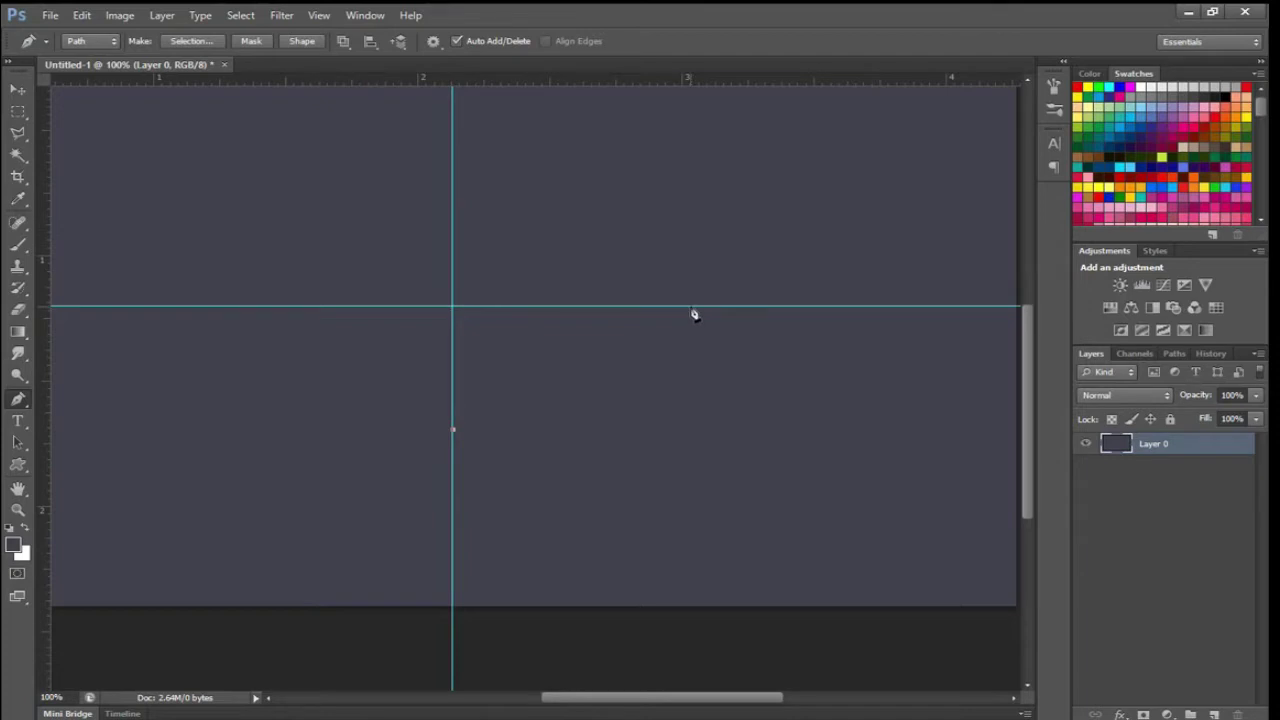
left_click_drag(691, 306, 902, 307)
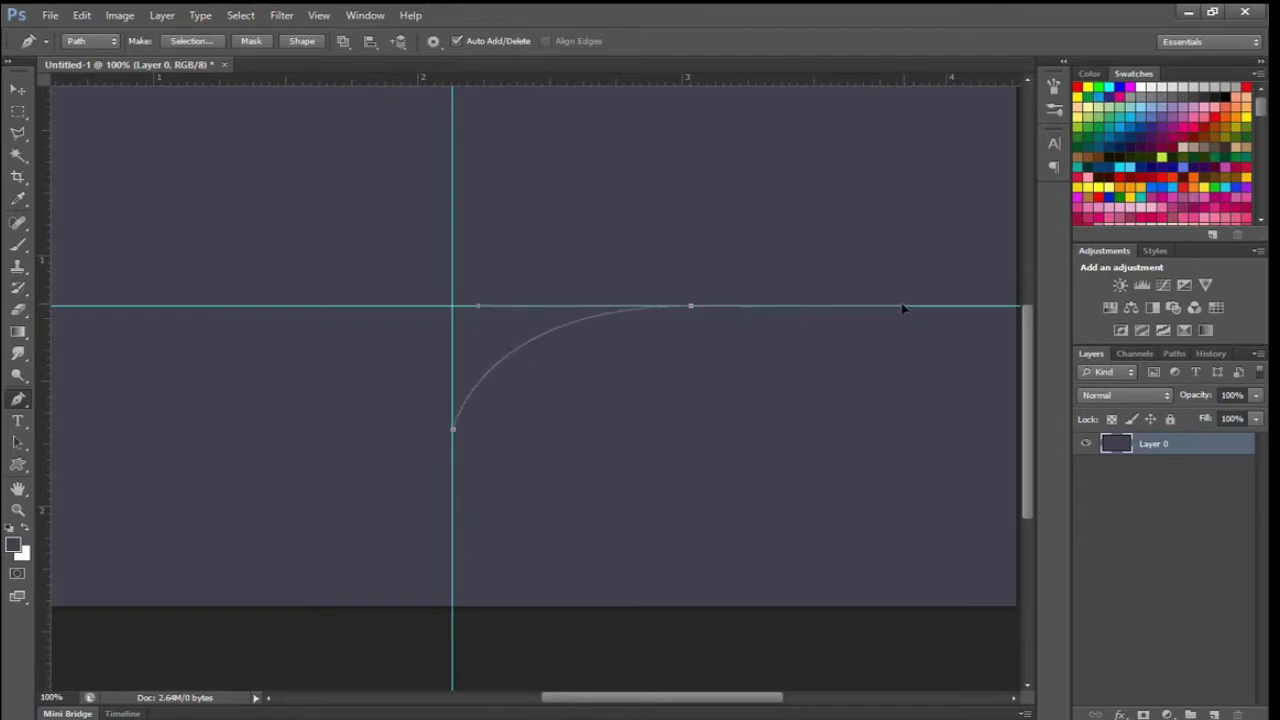
left_click(692, 309, "alt")
left_click(453, 307)
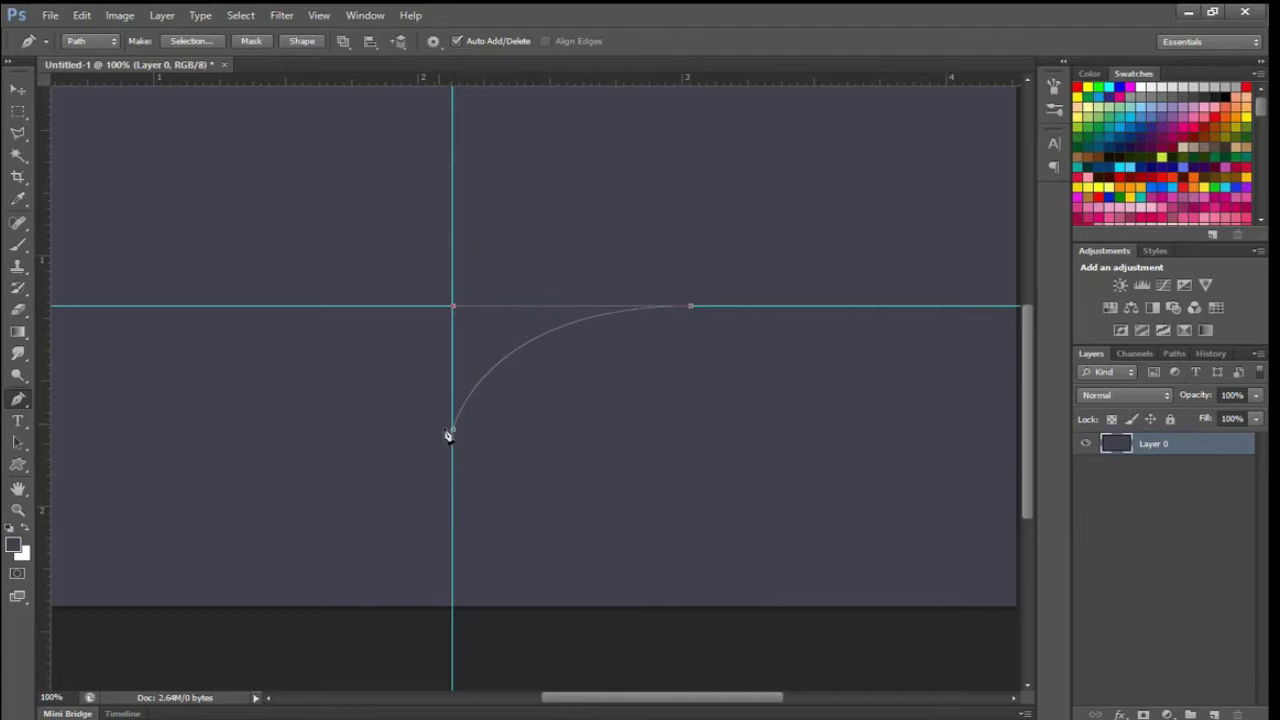
key("ctrl+Return")
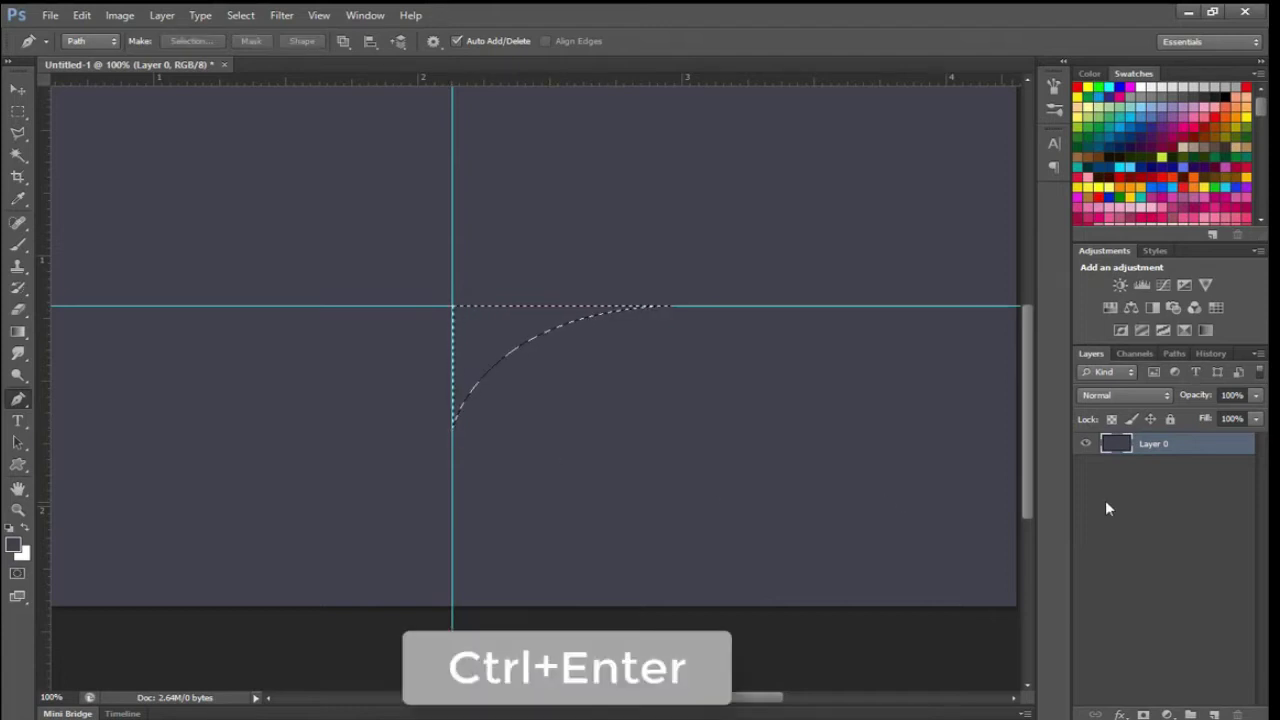
key("ctrl+h")
left_click(1017, 458)
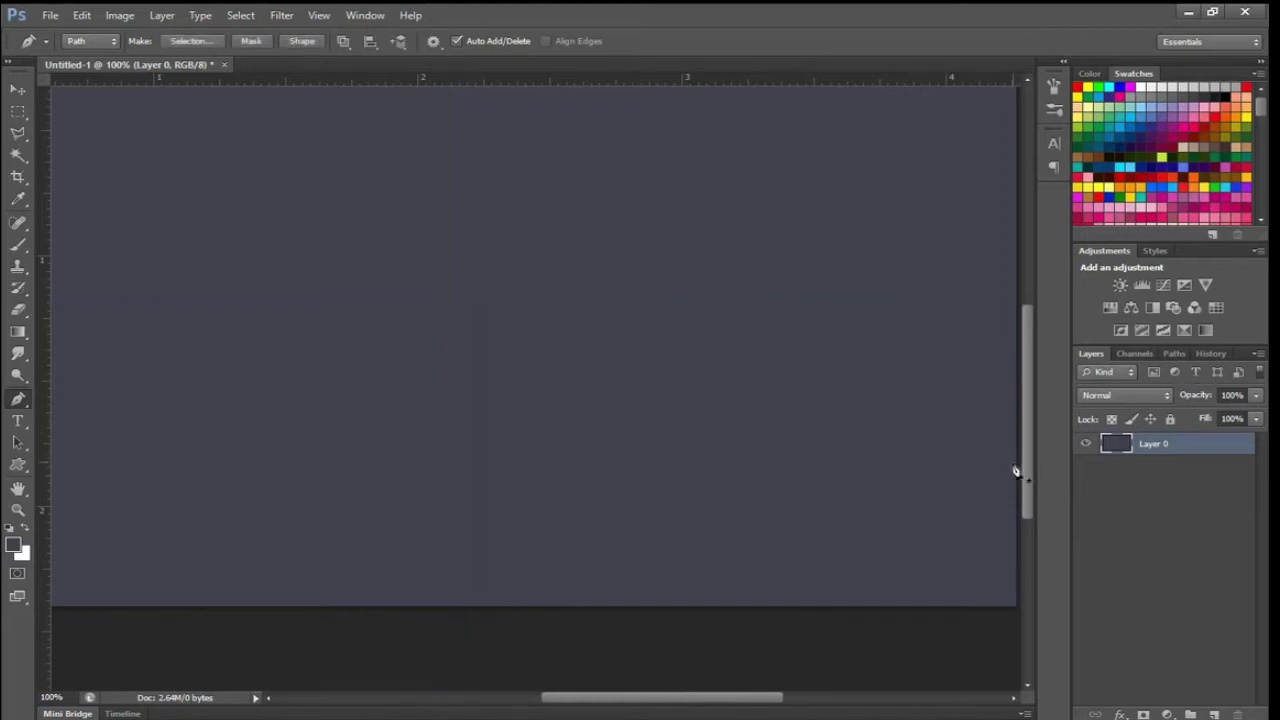
key("ctrl+h")
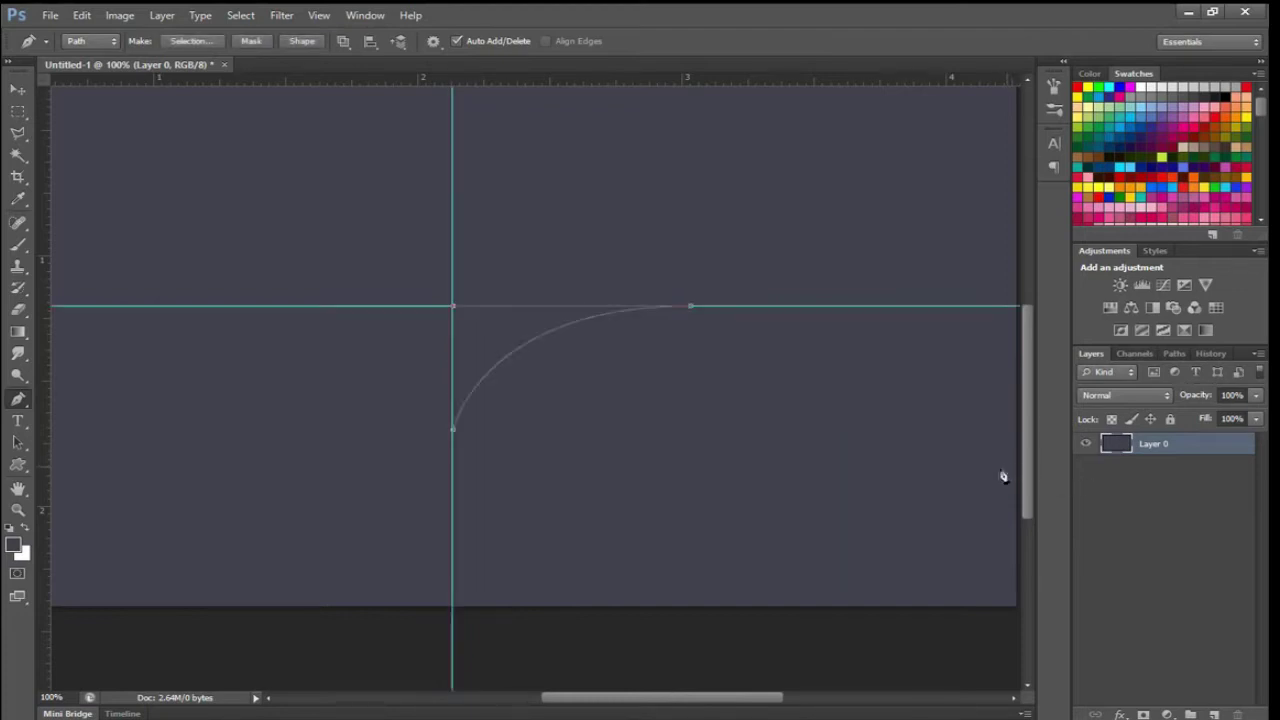
- Close the path, convert it to a selection, and fill it with white on a new layer with the guides hidden
left_click(454, 434)
key("ctrl+Return")
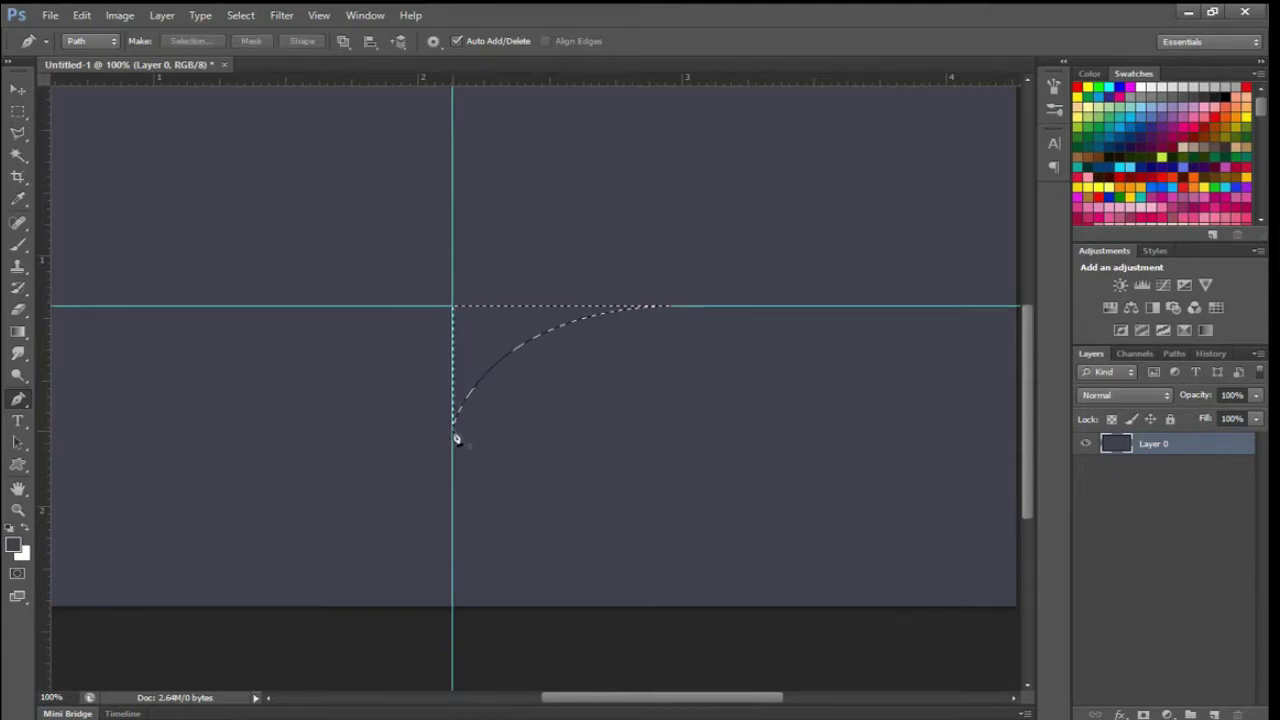
left_click(1214, 714)
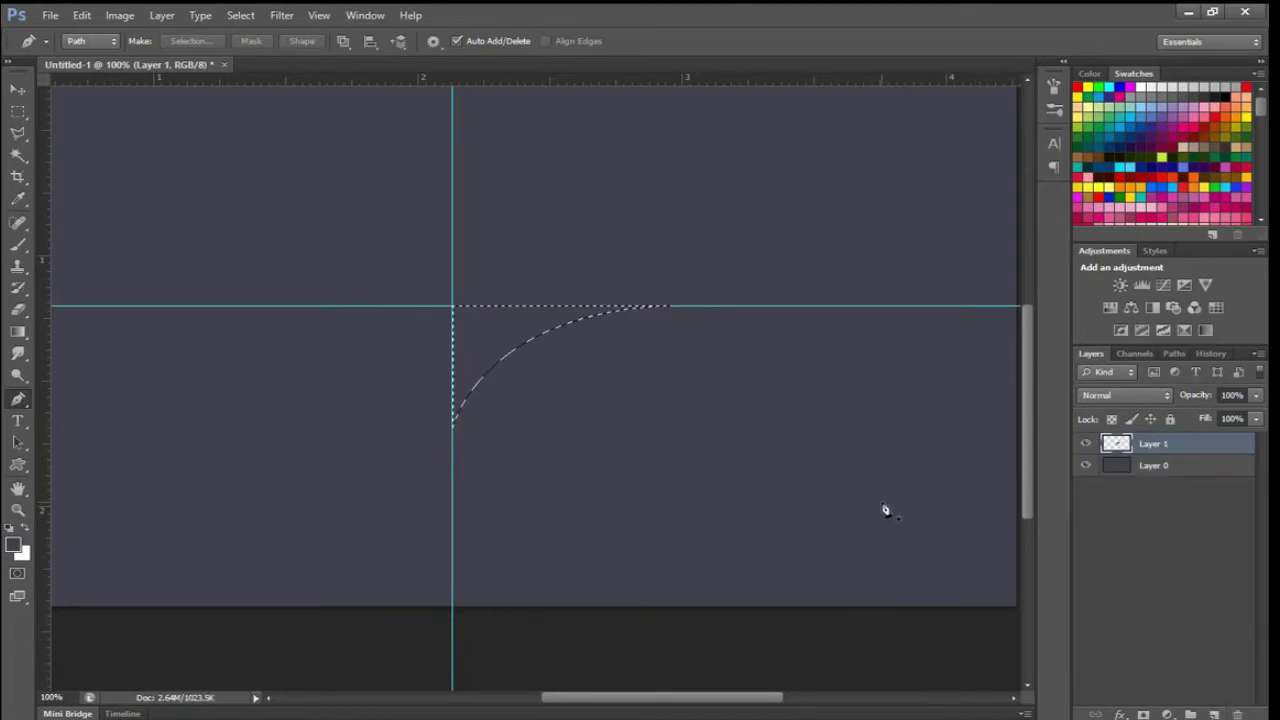
key("ctrl+BackSpace")
key("ctrl+h")
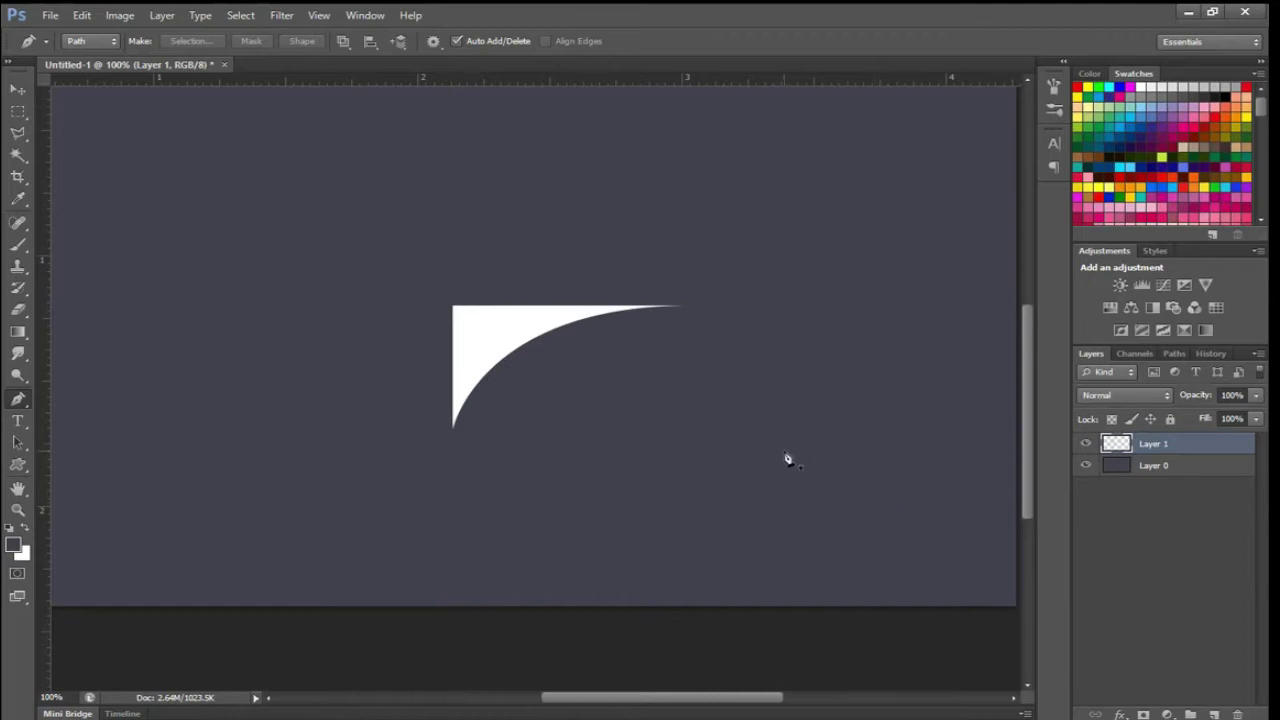
- Duplicate the white shape's layer and flip the copy horizontally, placing it against the original's straight vertical edge as a mirrored half
left_click(17, 90)
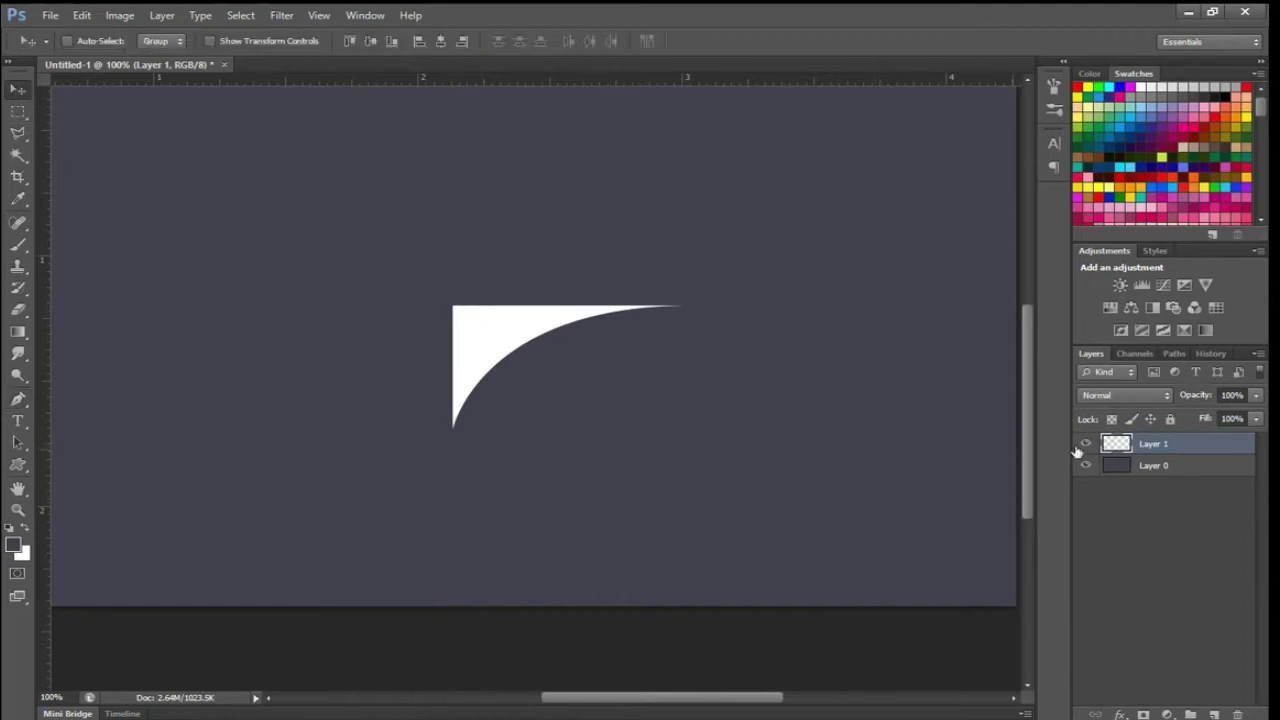
left_click_drag(1113, 445, 1213, 714)
key("ctrl+t")
right_click(493, 335)
left_click(562, 581)
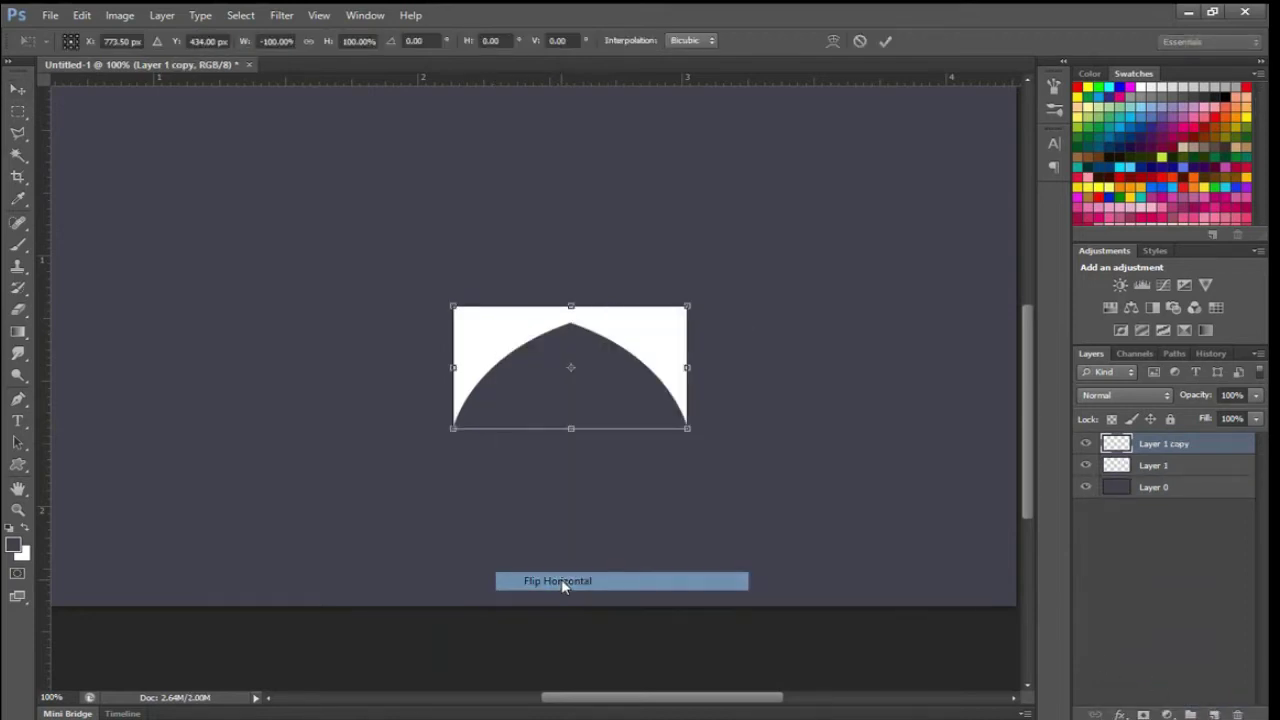
left_click_drag(660, 369, 426, 366)
key("Return")
- Merge the two mirrored half-shape layers into a single layer
key("ctrl+plus")
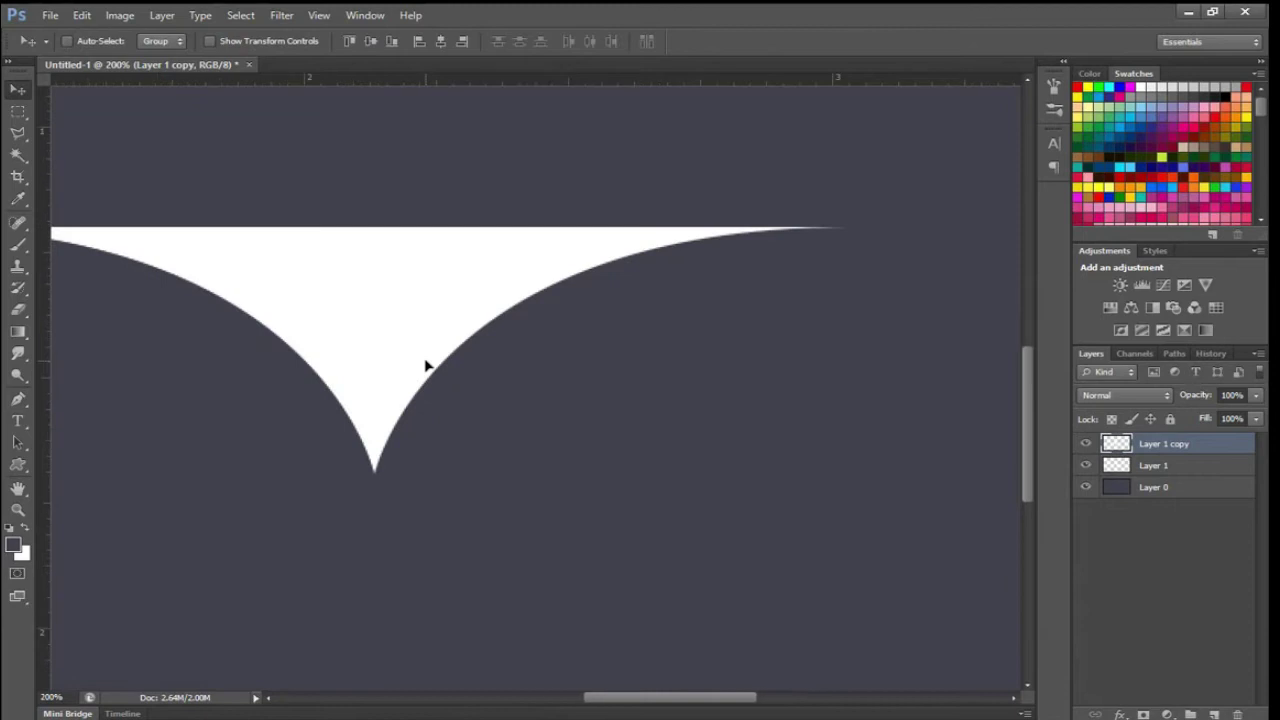
key("ctrl+minus")
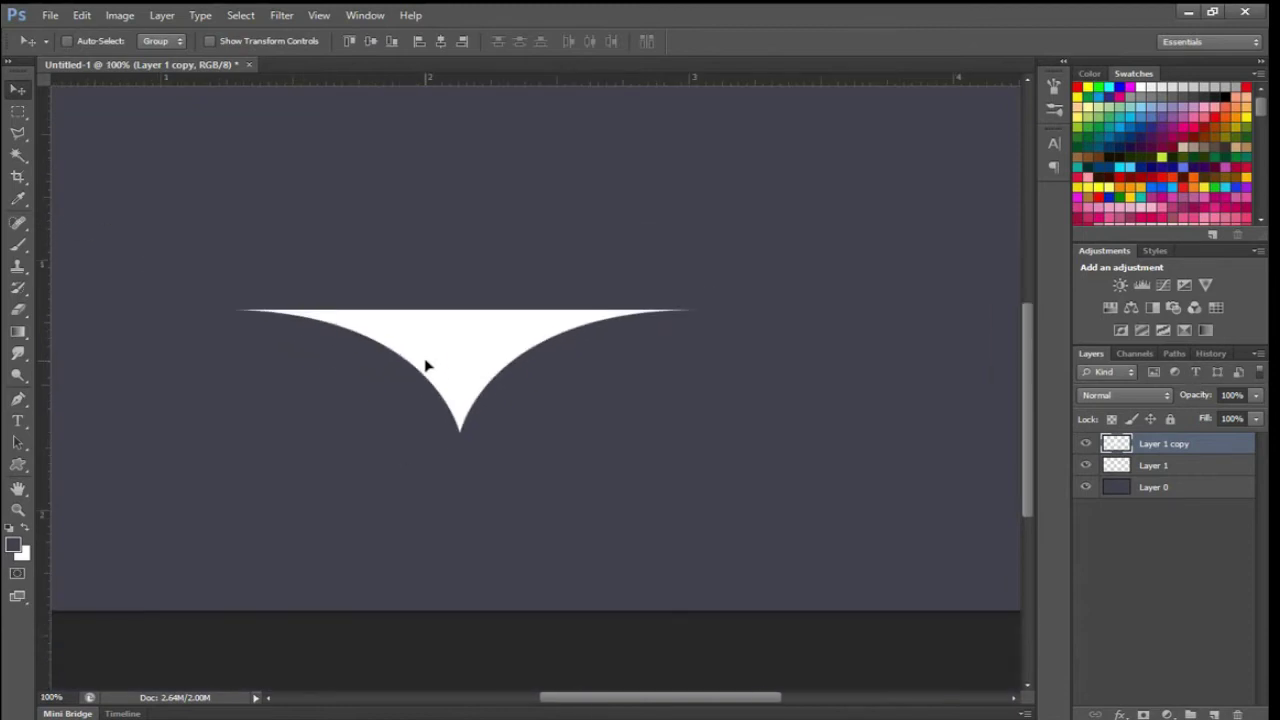
left_click(1140, 465, "shift")
key("ctrl+e")
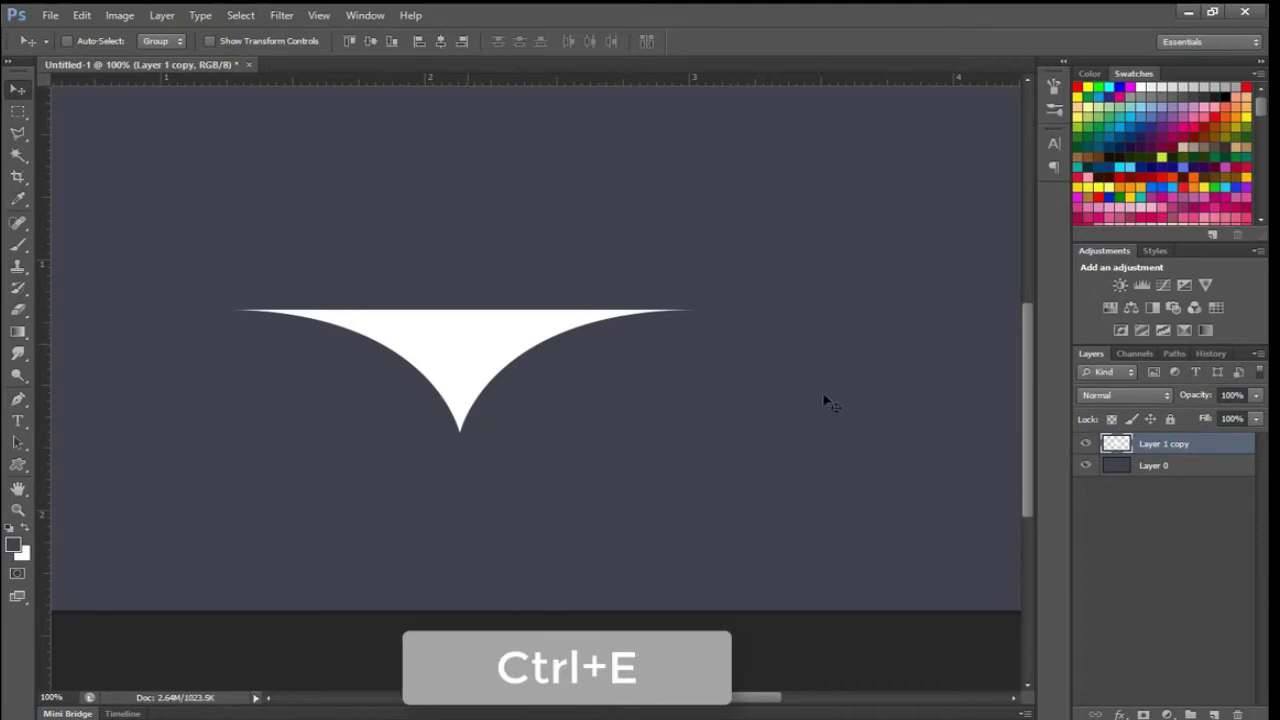
- Add a Gradient Overlay to the merged shape with the Reflected style and the gradient reversed
right_click(1170, 446)
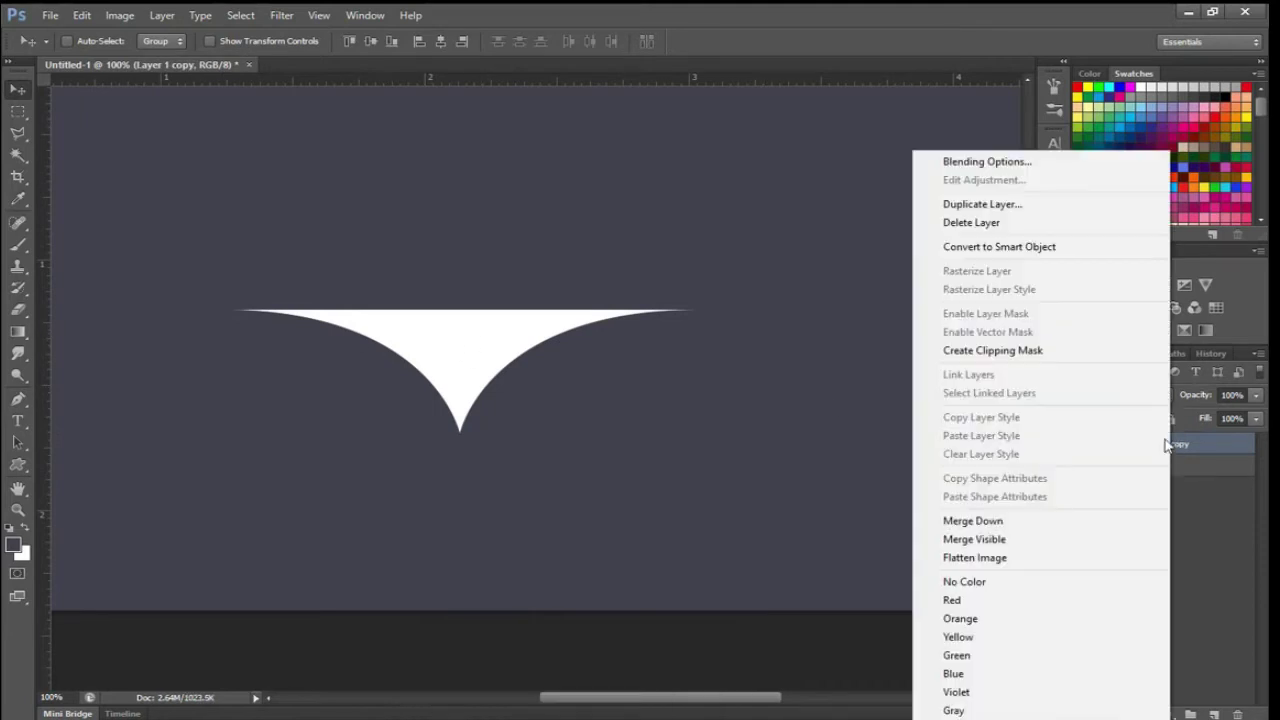
left_click(1008, 165)
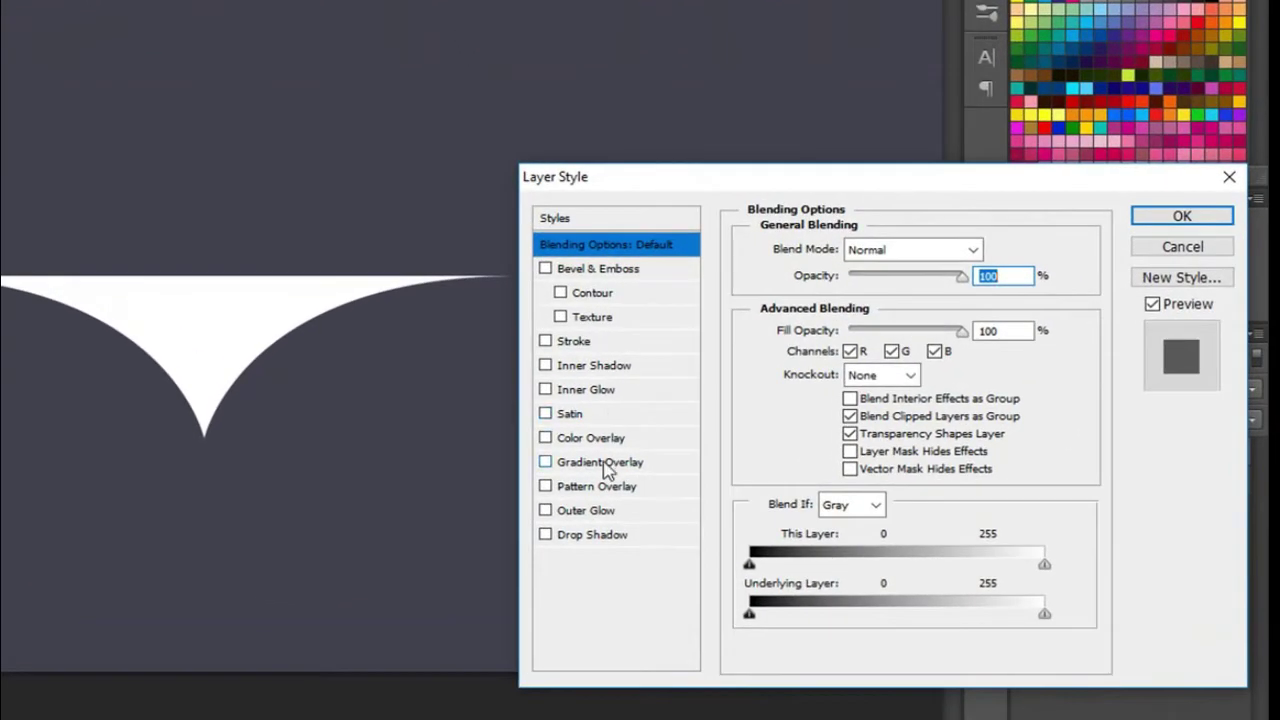
left_click(752, 457)
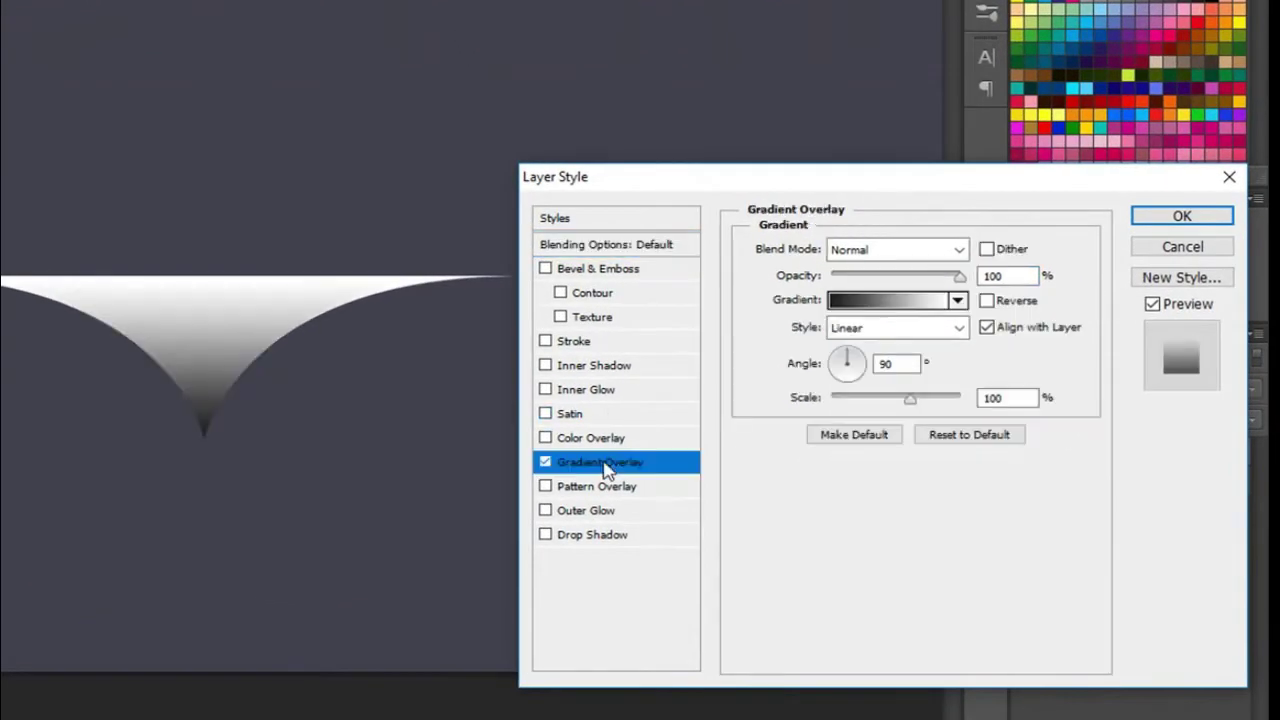
left_click(914, 337)
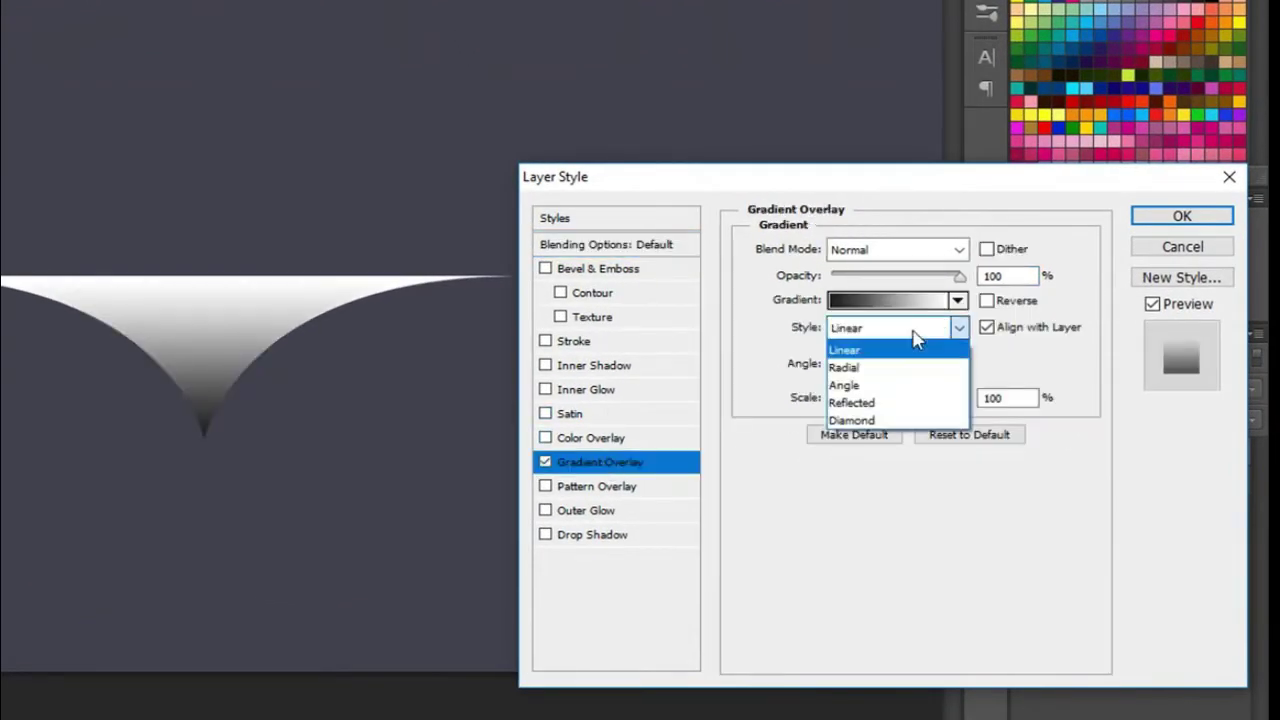
left_click(869, 405)
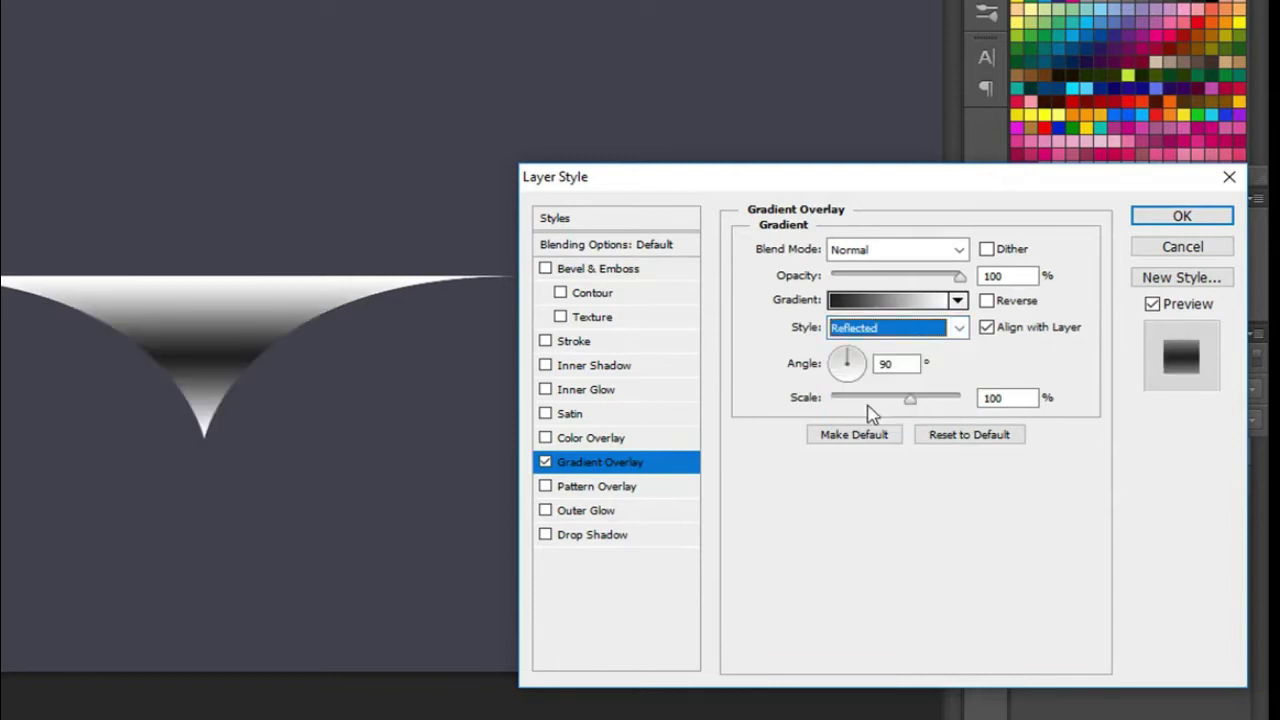
left_click(987, 301)
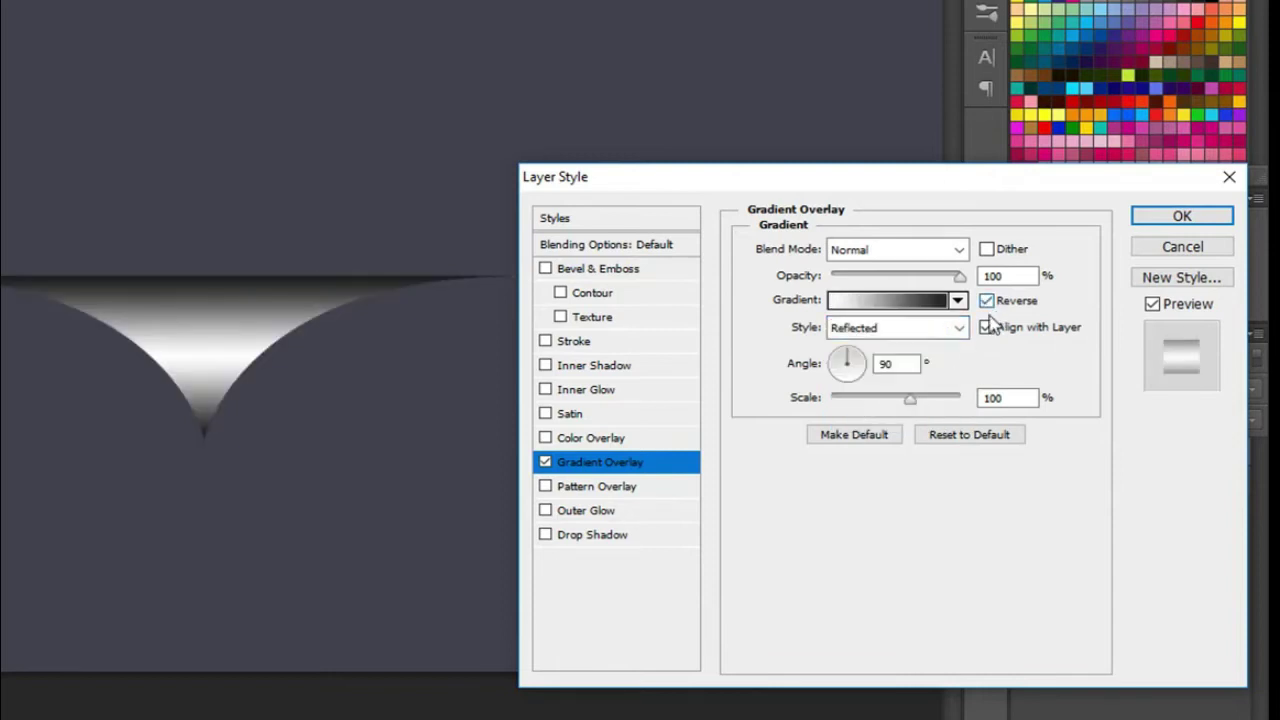
- Set the gradient overlay's opacity to 87% and shift the gradient slightly upward within the shape
left_click_drag(960, 277, 944, 280)
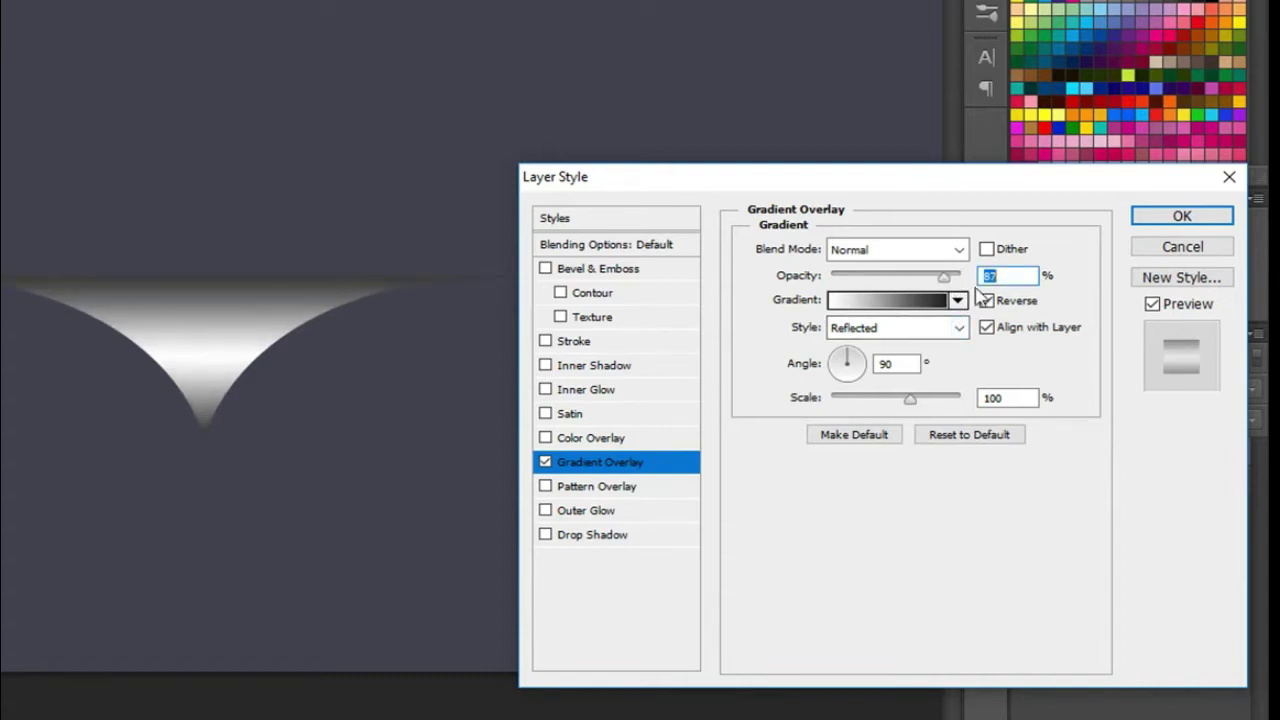
left_click_drag(213, 390, 213, 384)
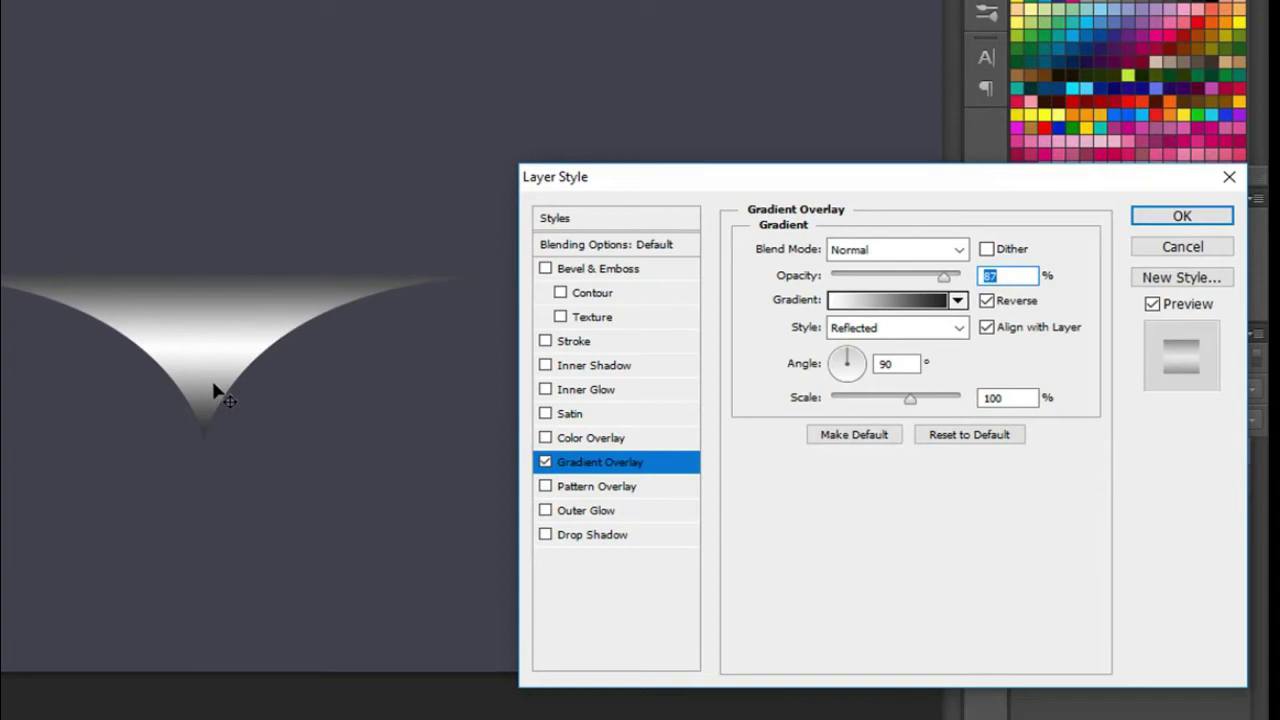
left_click(1180, 217)
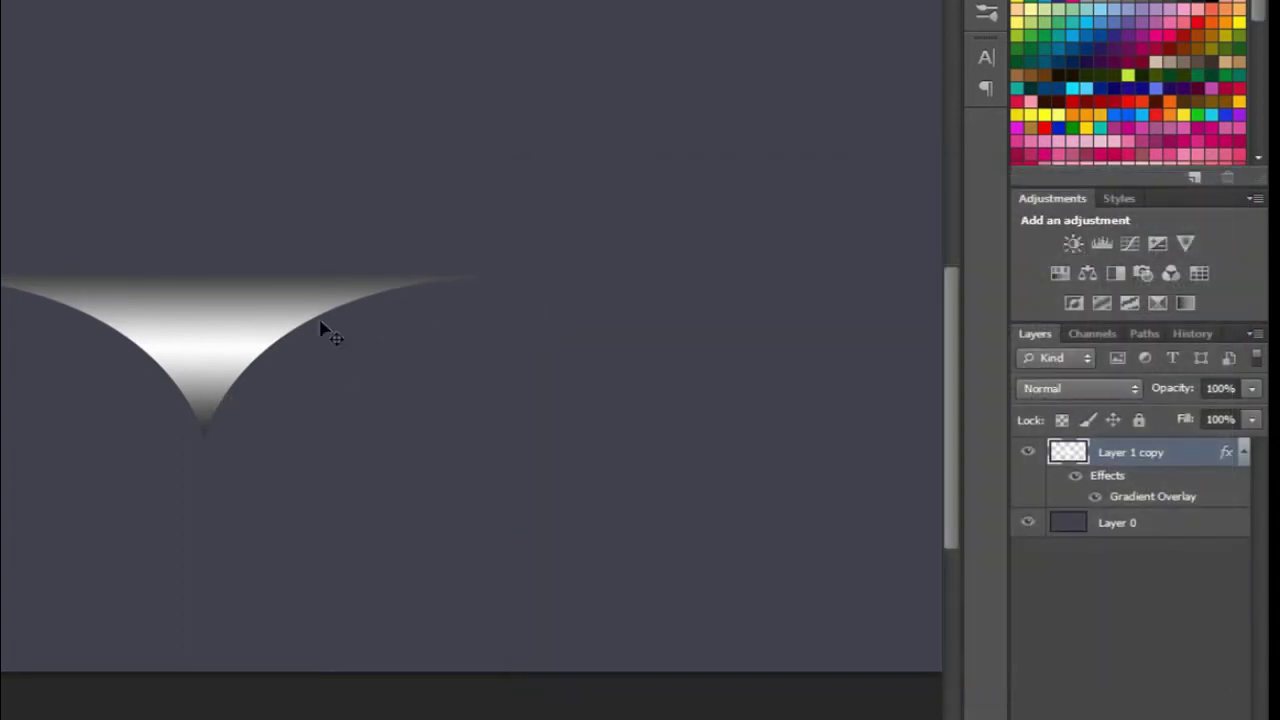
- On a new layer, draw a closed Pen path for a tapering strip along the shape's right curve, from its bottom point to its right tip
key("ctrl+plus")
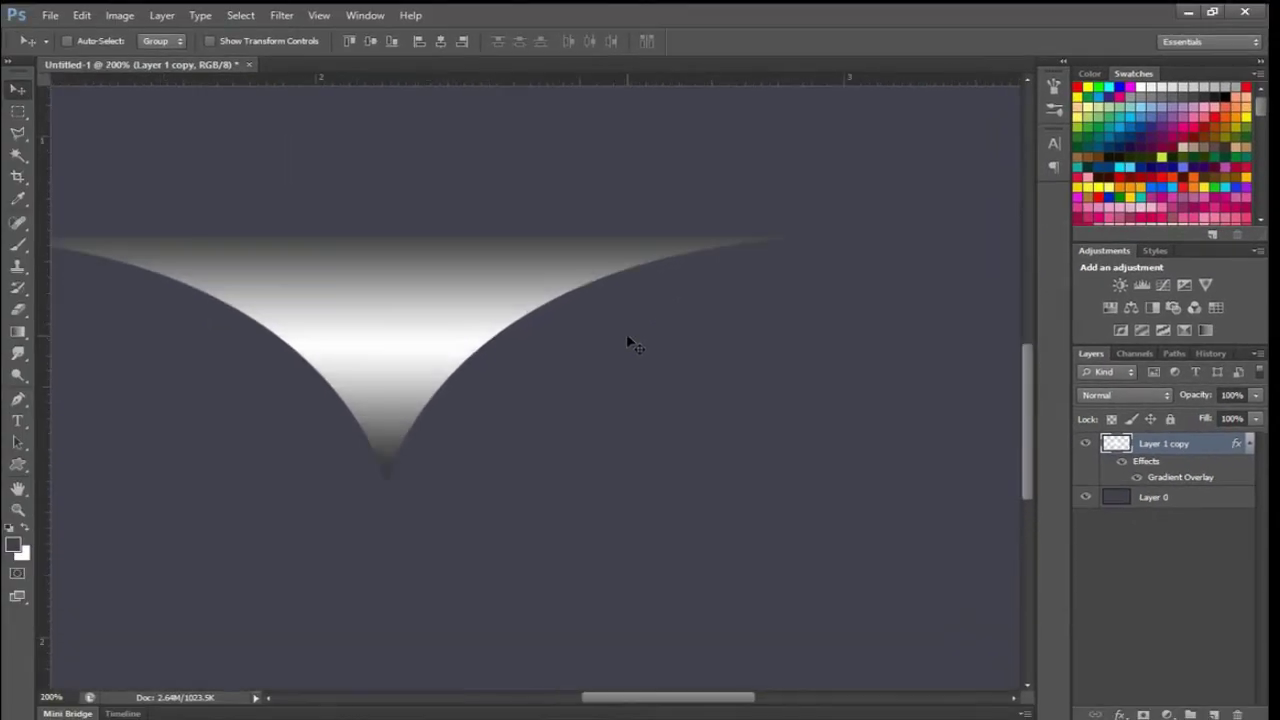
left_click_drag(635, 373, 509, 434)
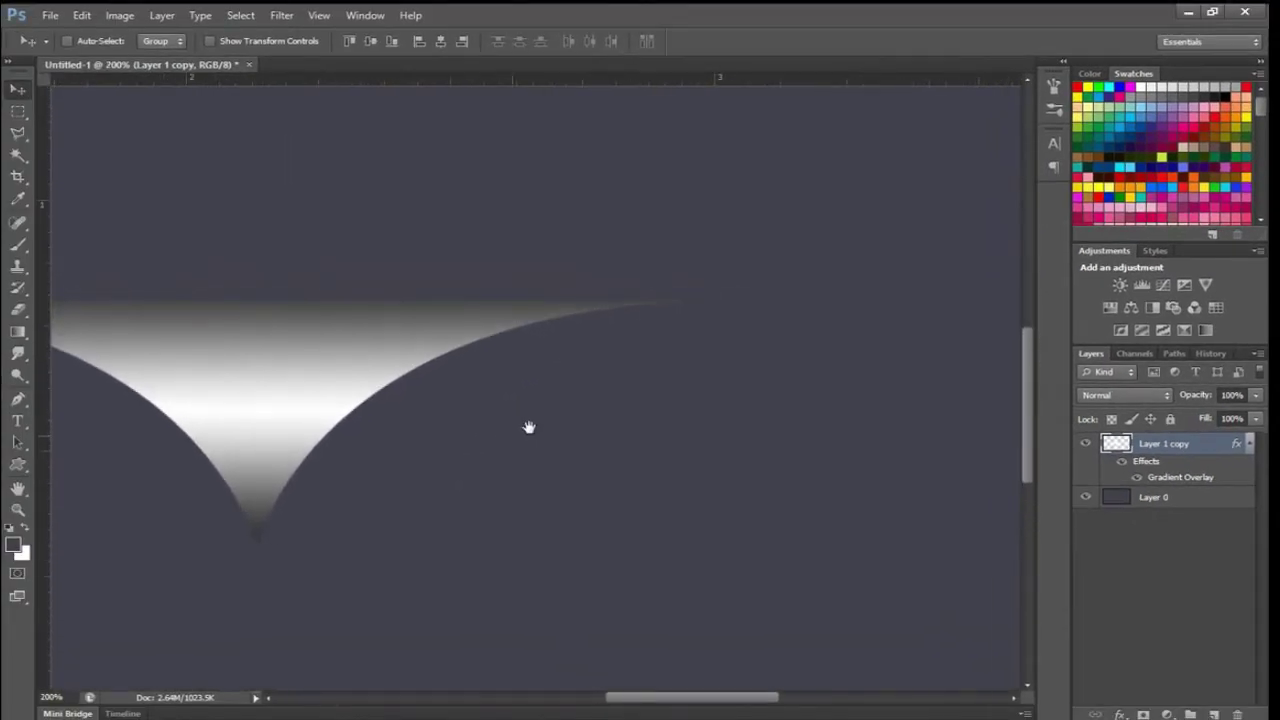
left_click(18, 400)
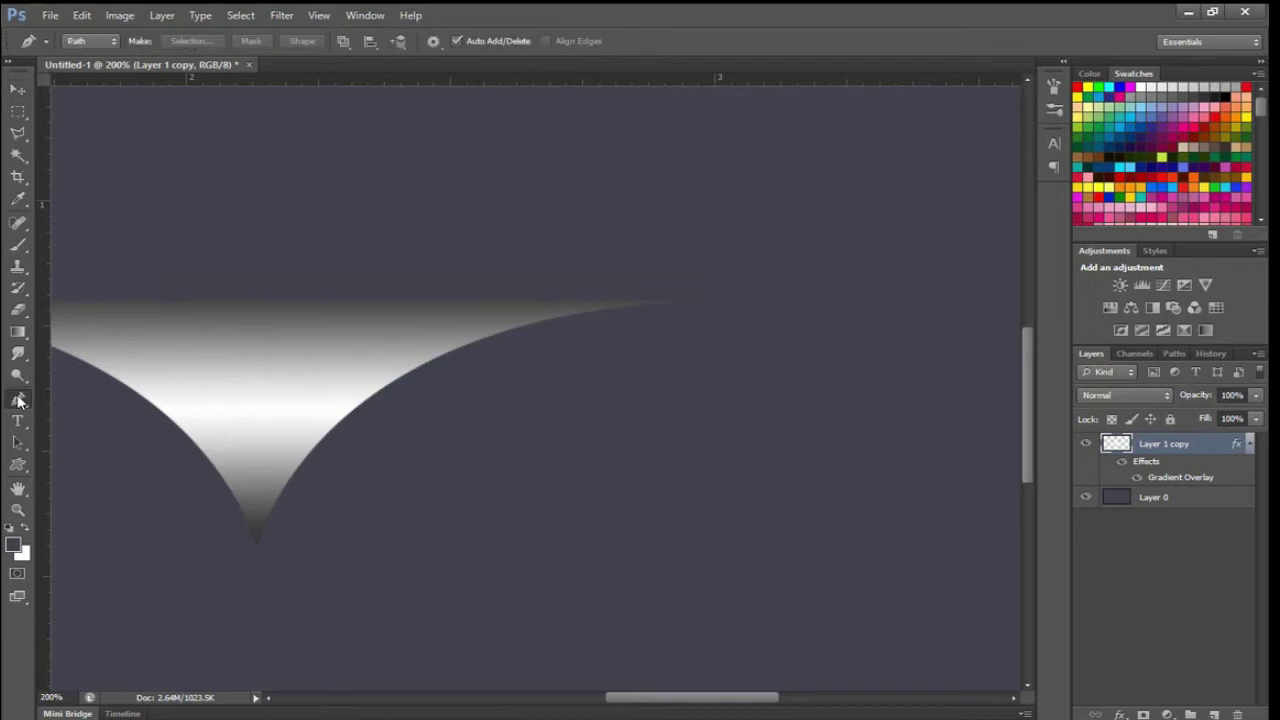
left_click(1213, 714)
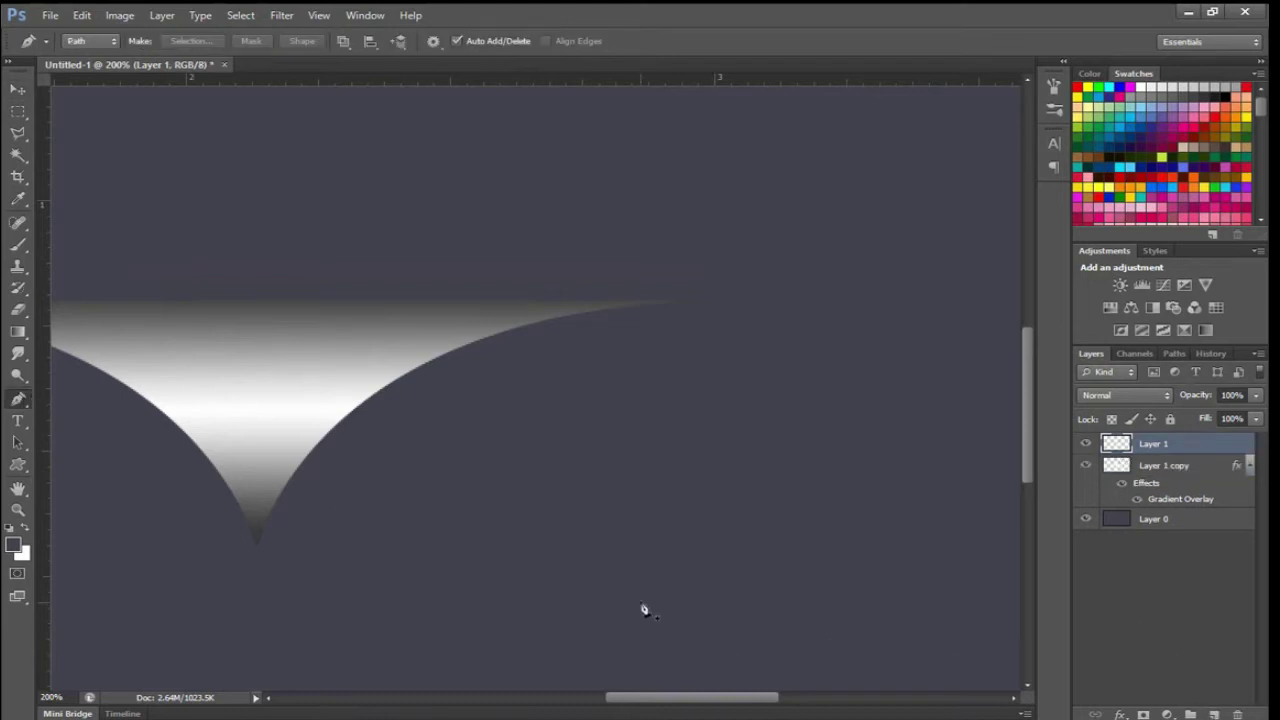
left_click(257, 547)
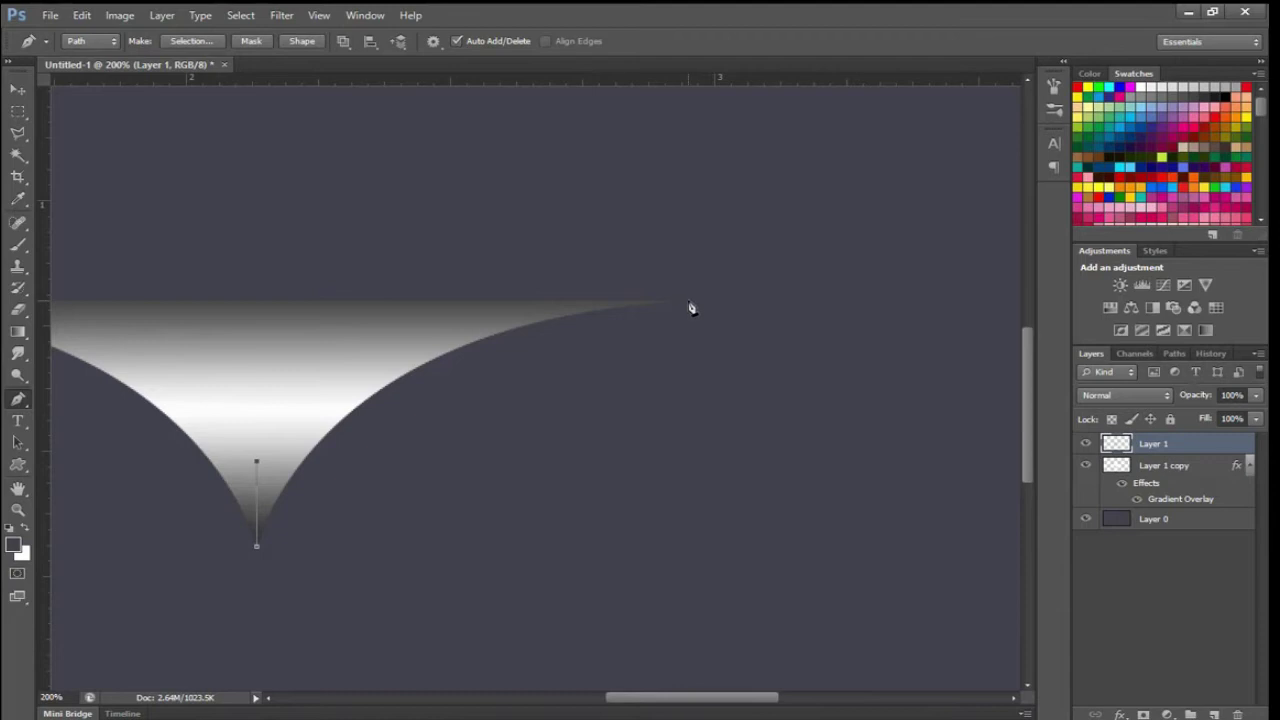
left_click_drag(688, 303, 977, 331)
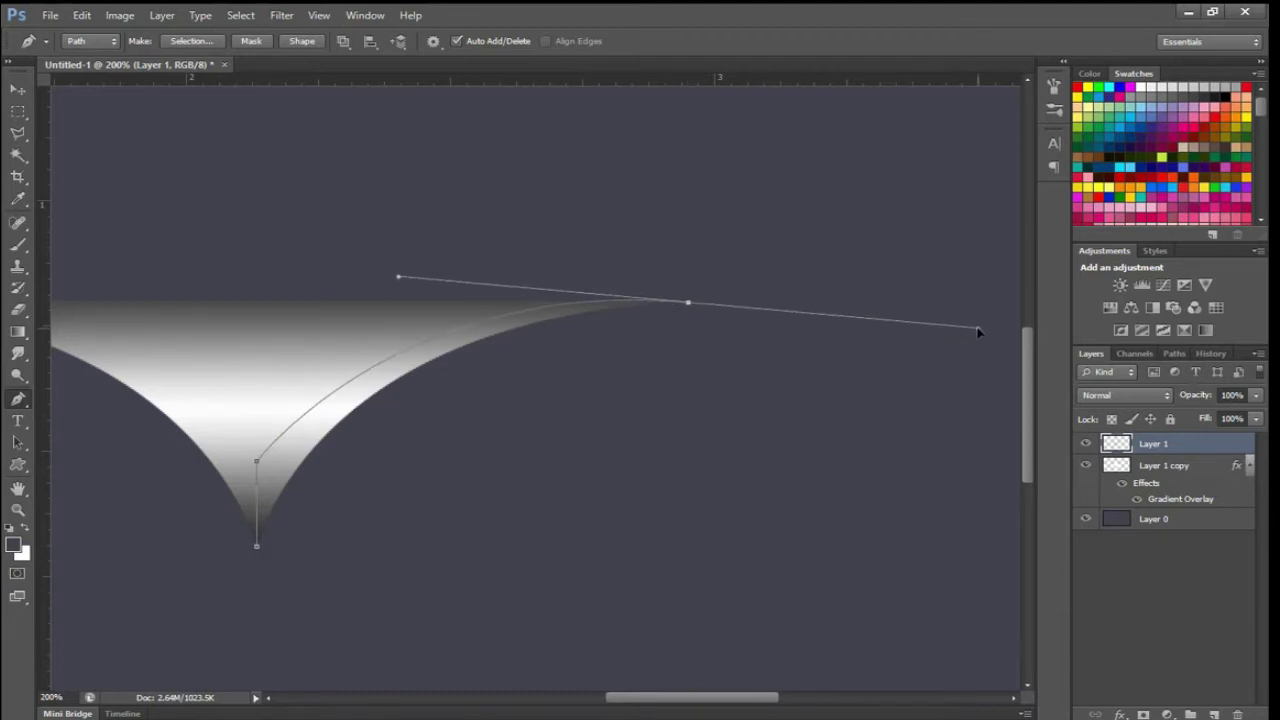
left_click(689, 305, "alt")
left_click_drag(257, 547, 159, 675)
- Convert the strip path to a selection, fill it with white, and deselect it
key("ctrl+Return")
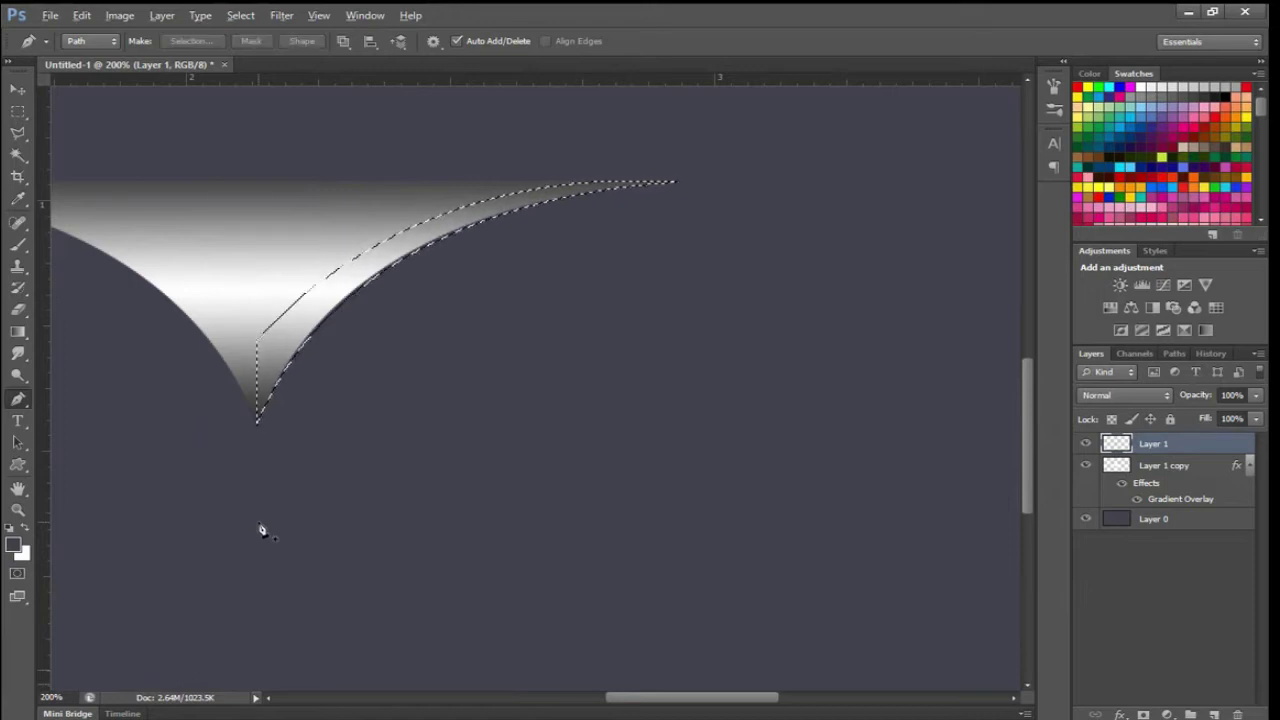
key("ctrl+BackSpace")
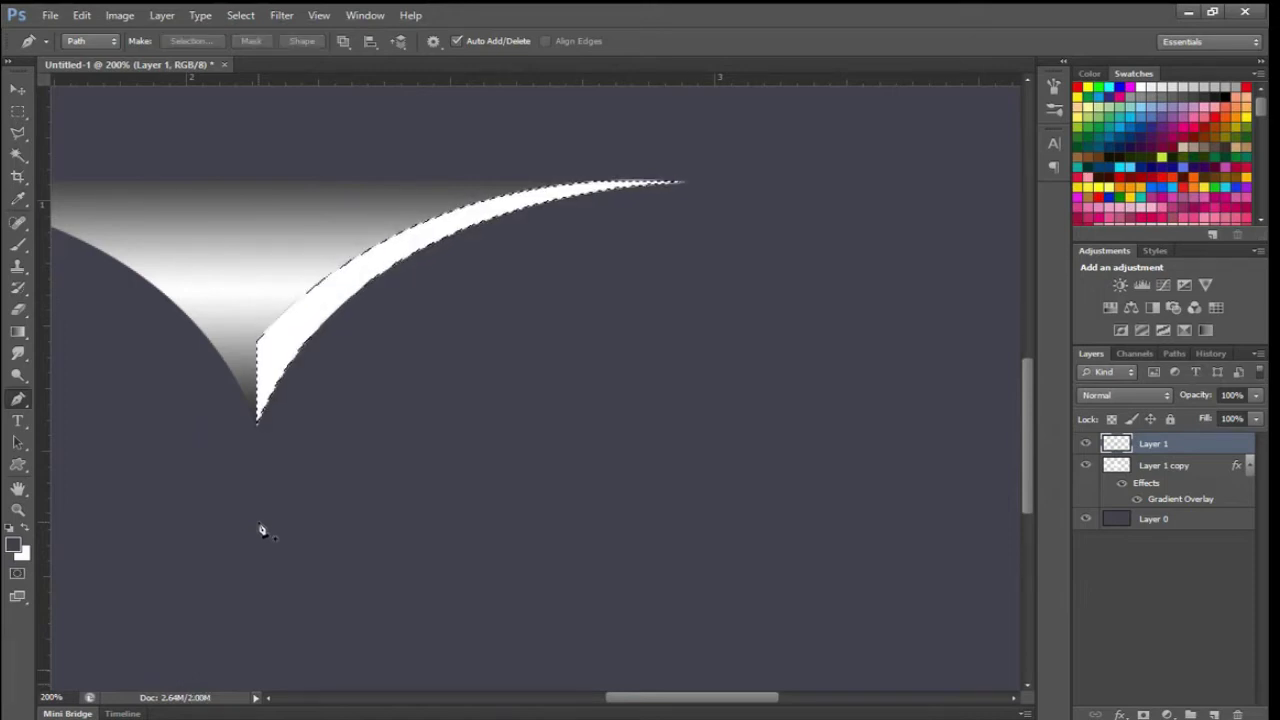
key("ctrl+d")
left_click_drag(437, 375, 552, 443)
key("ctrl+minus")
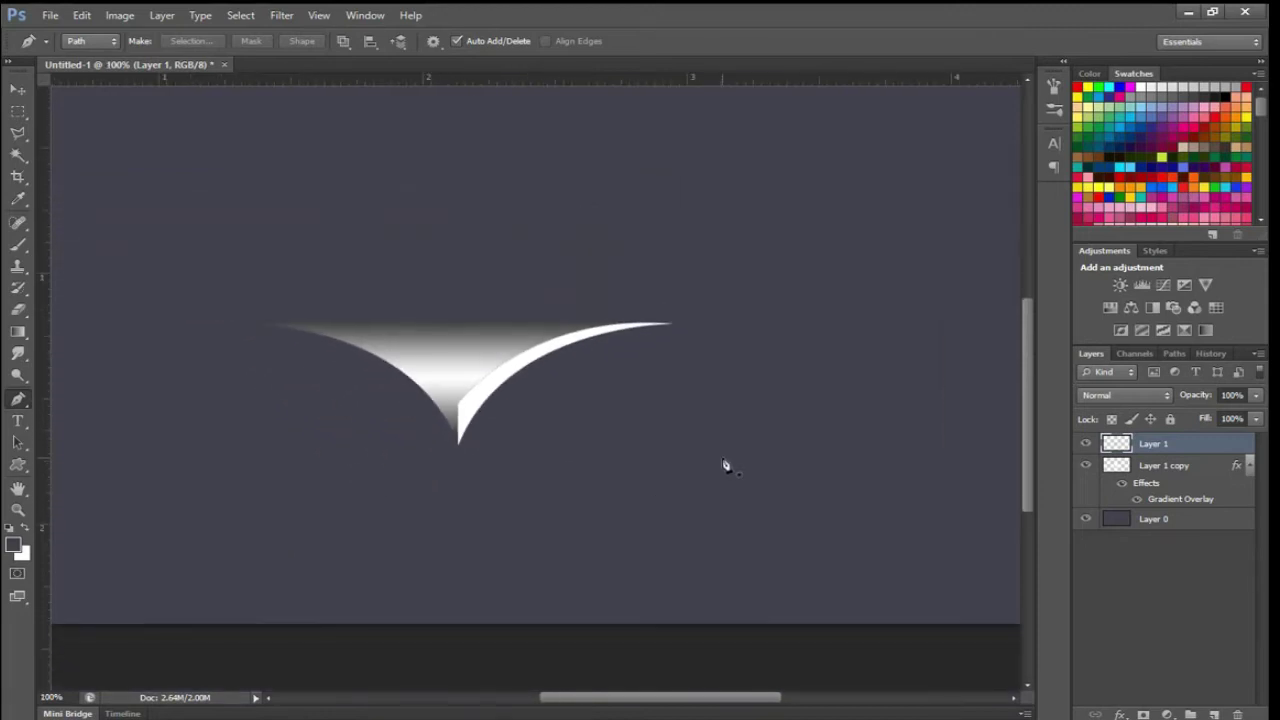
- Add a reversed Linear Gradient Overlay at 88% opacity to the white strip along the emblem's right curve
left_click_drag(574, 398, 618, 398)
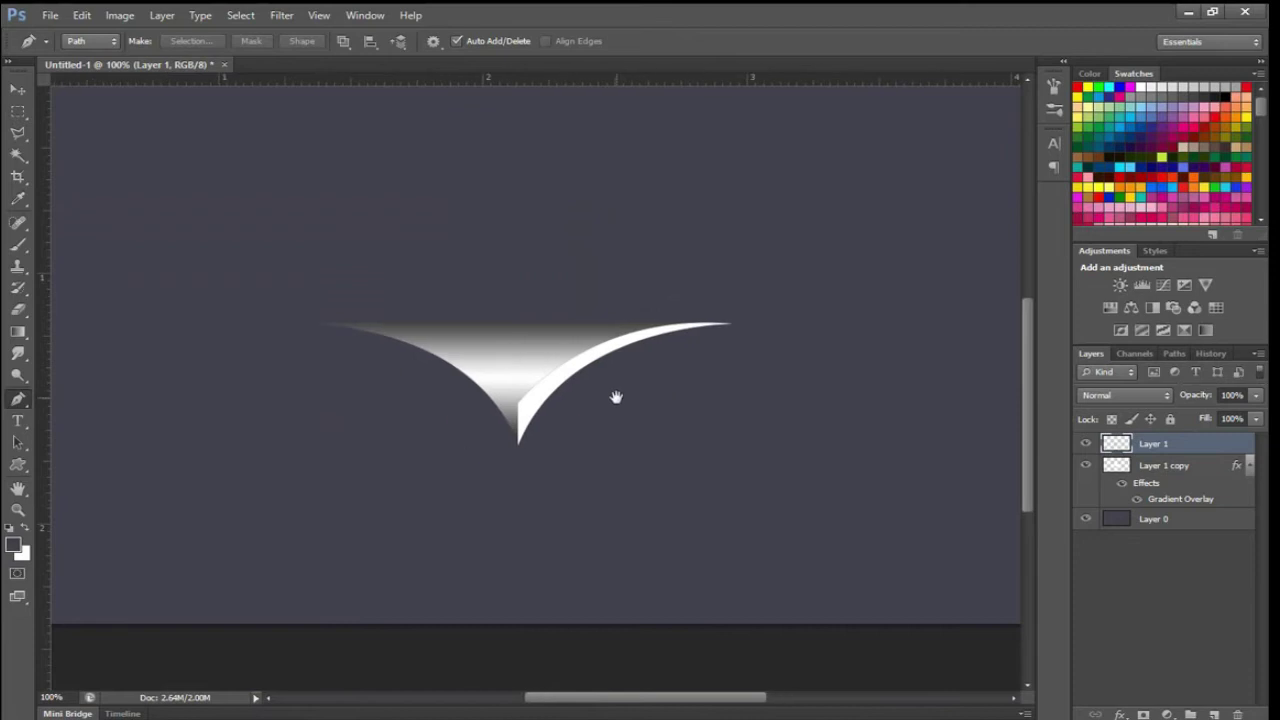
right_click(1181, 444)
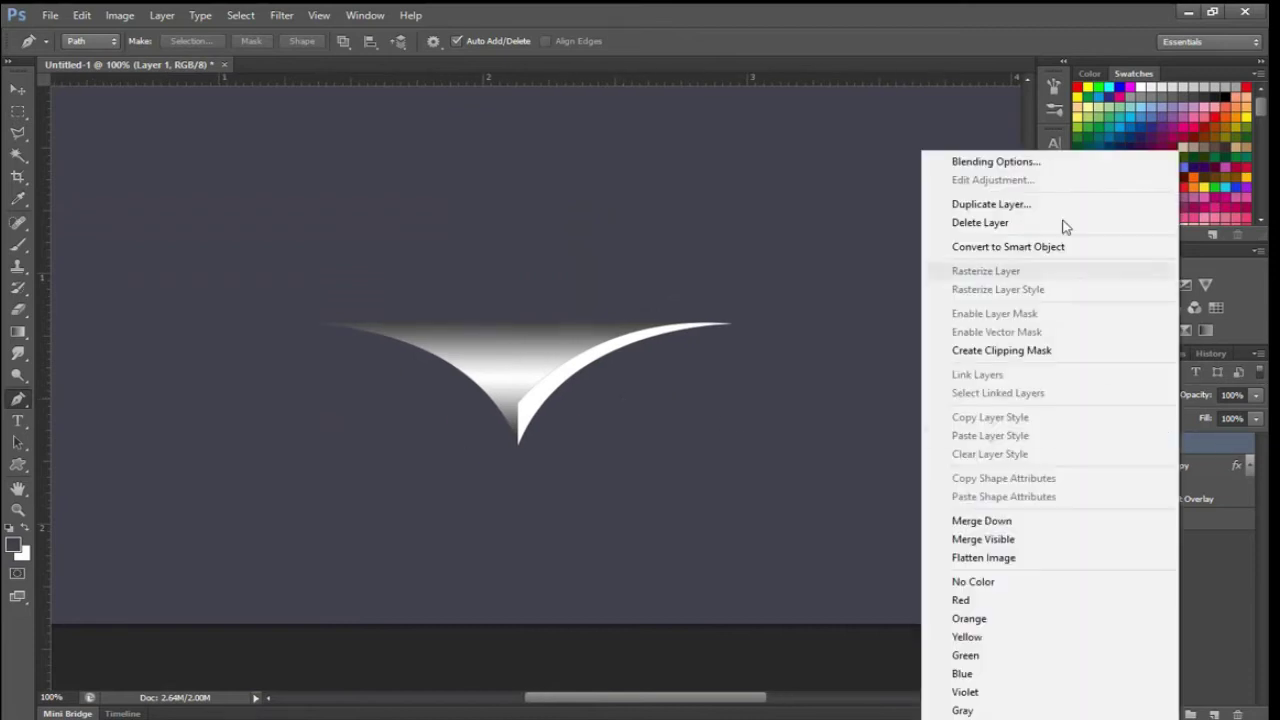
left_click(1034, 166)
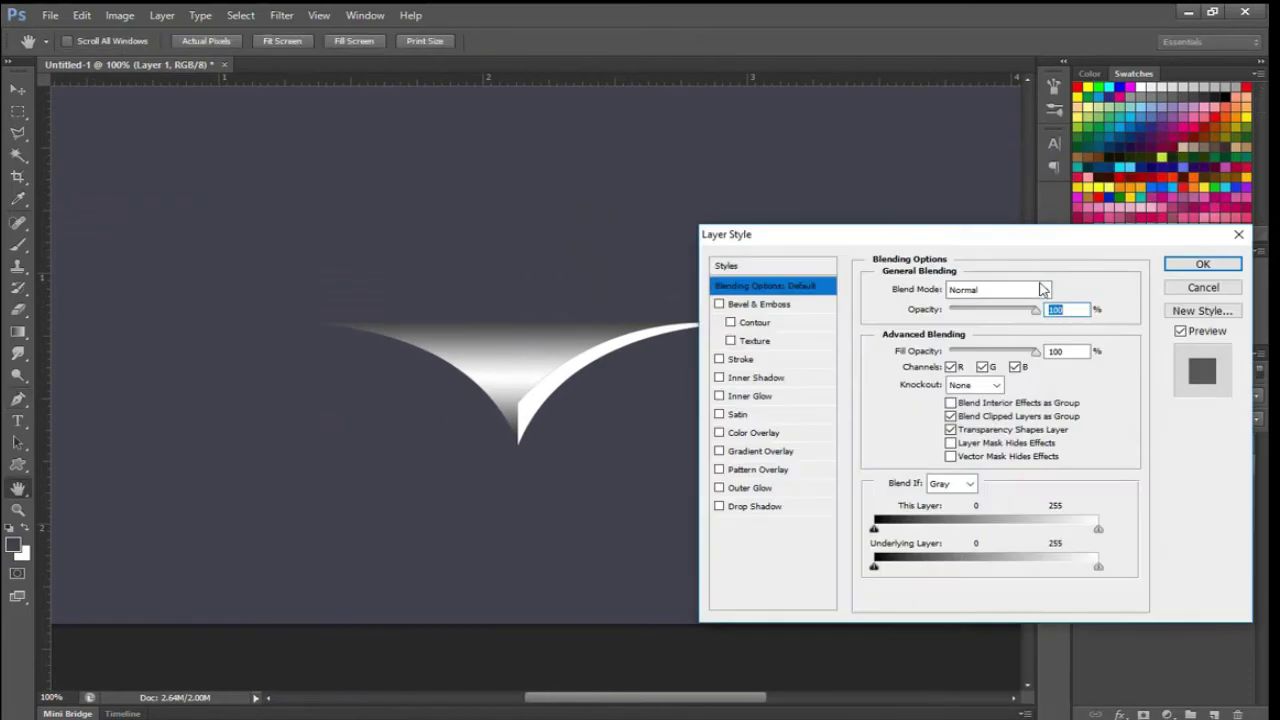
left_click(779, 455)
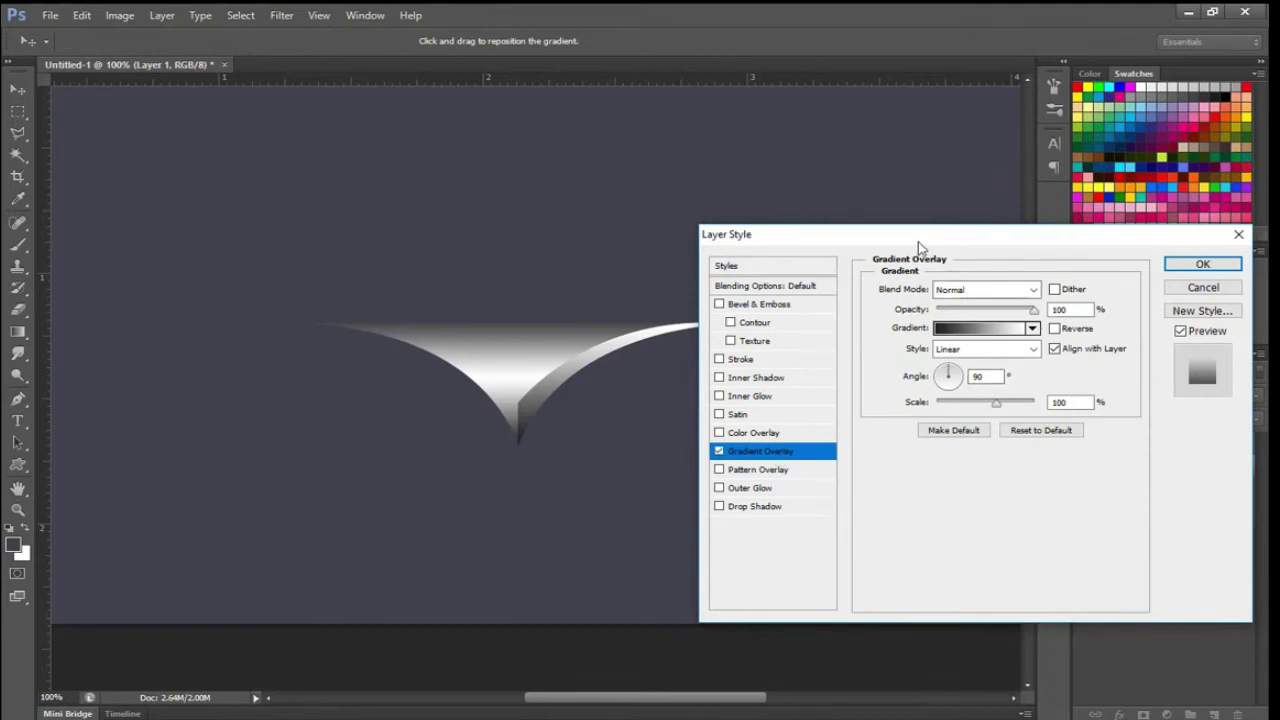
left_click_drag(917, 243, 942, 245)
left_click(1080, 331)
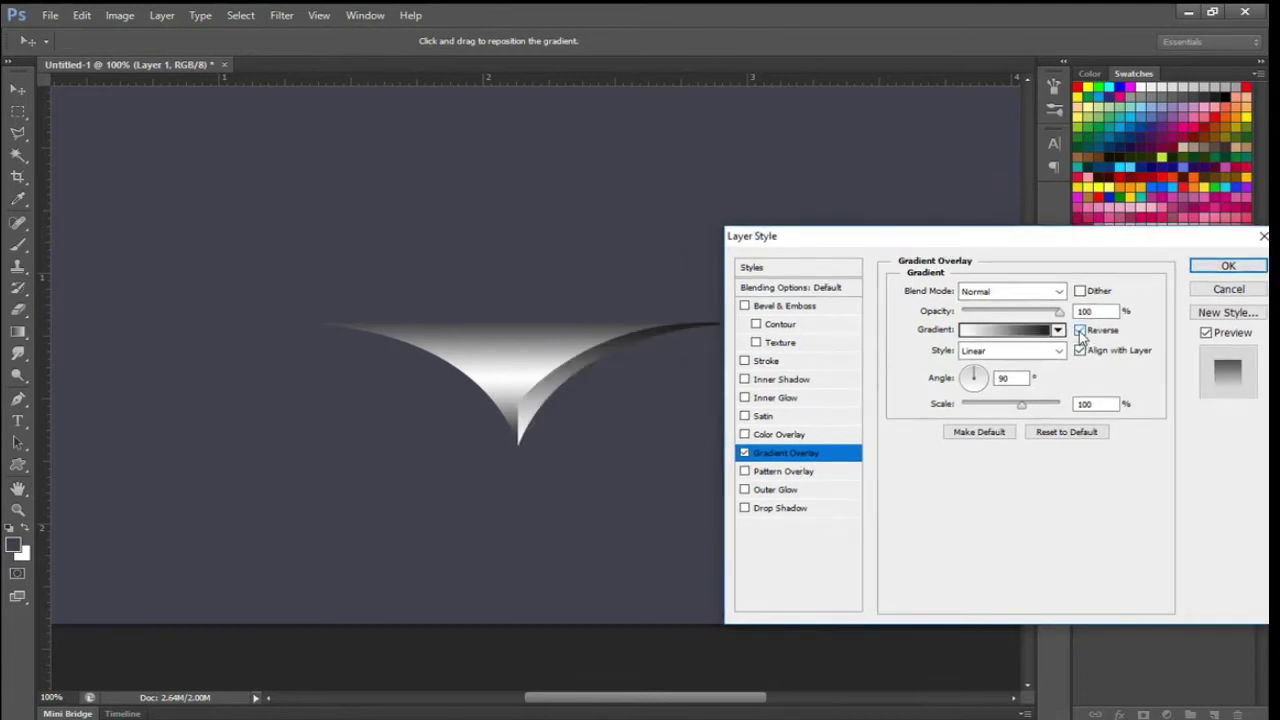
left_click_drag(1059, 312, 1050, 316)
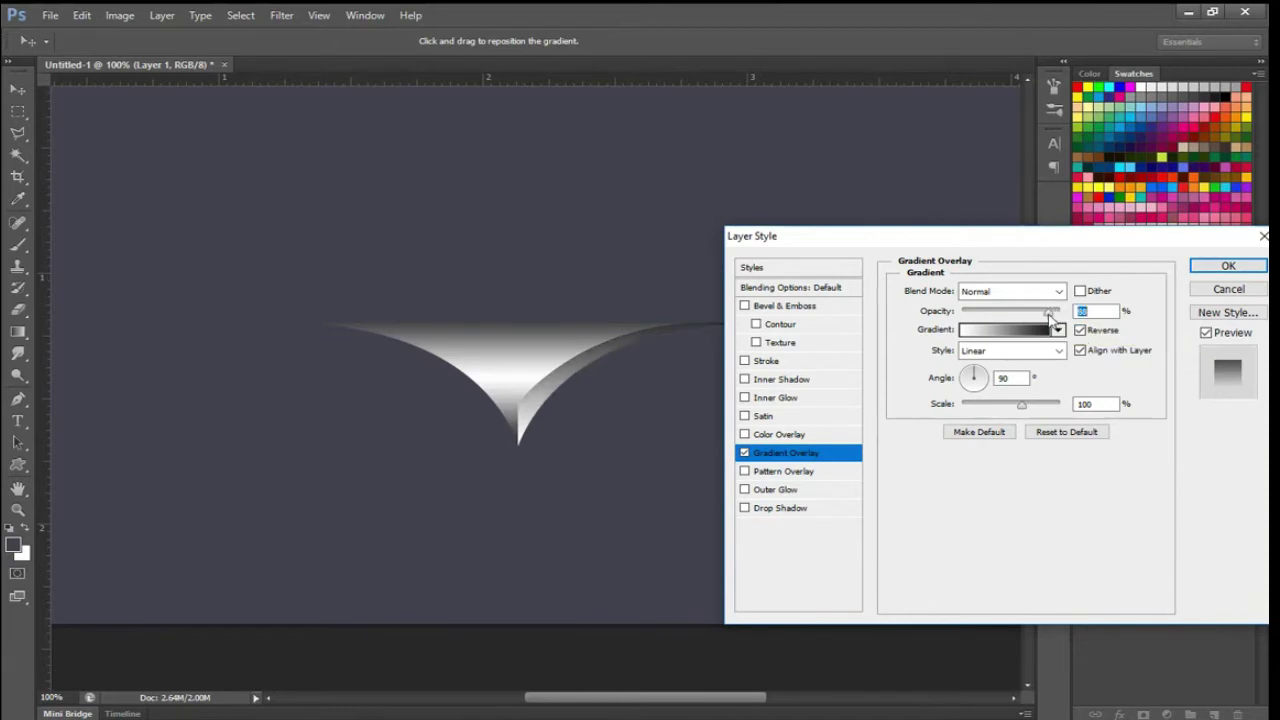
left_click(1210, 266)
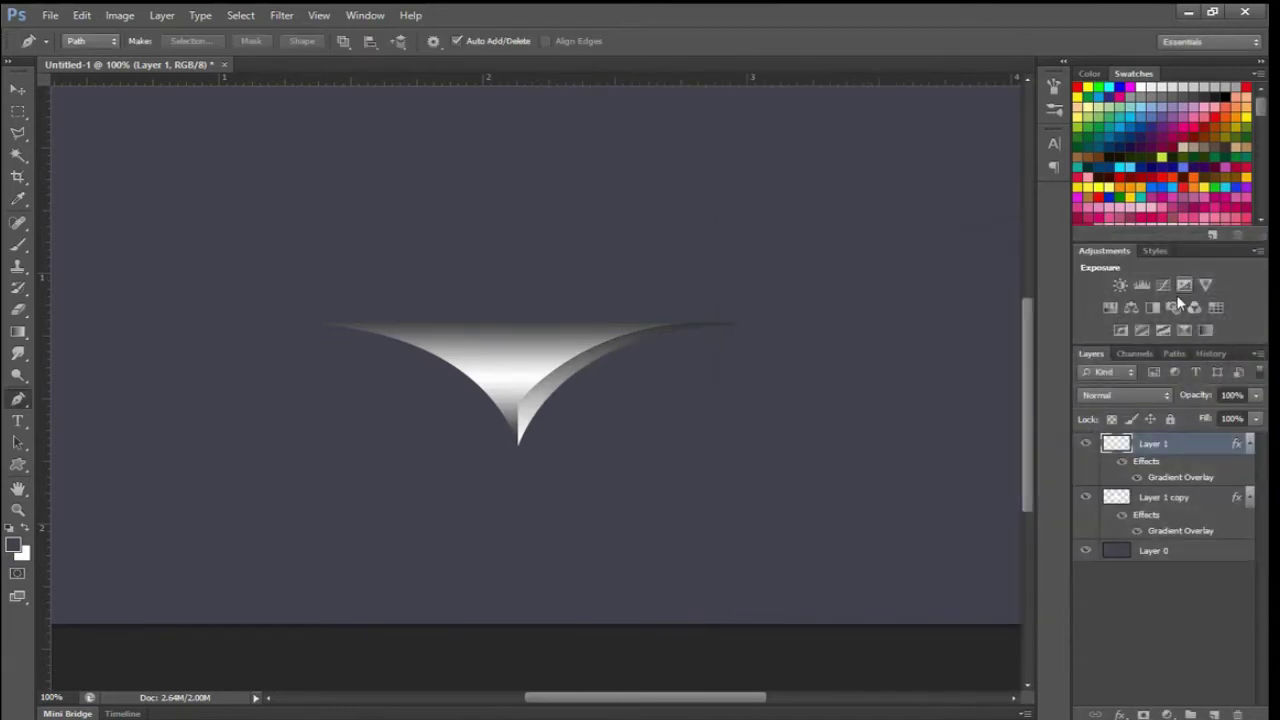
- Duplicate the strip layer and flip the copy horizontally about the emblem's centre line so it runs along the left curve
left_click_drag(1116, 447, 1213, 713)
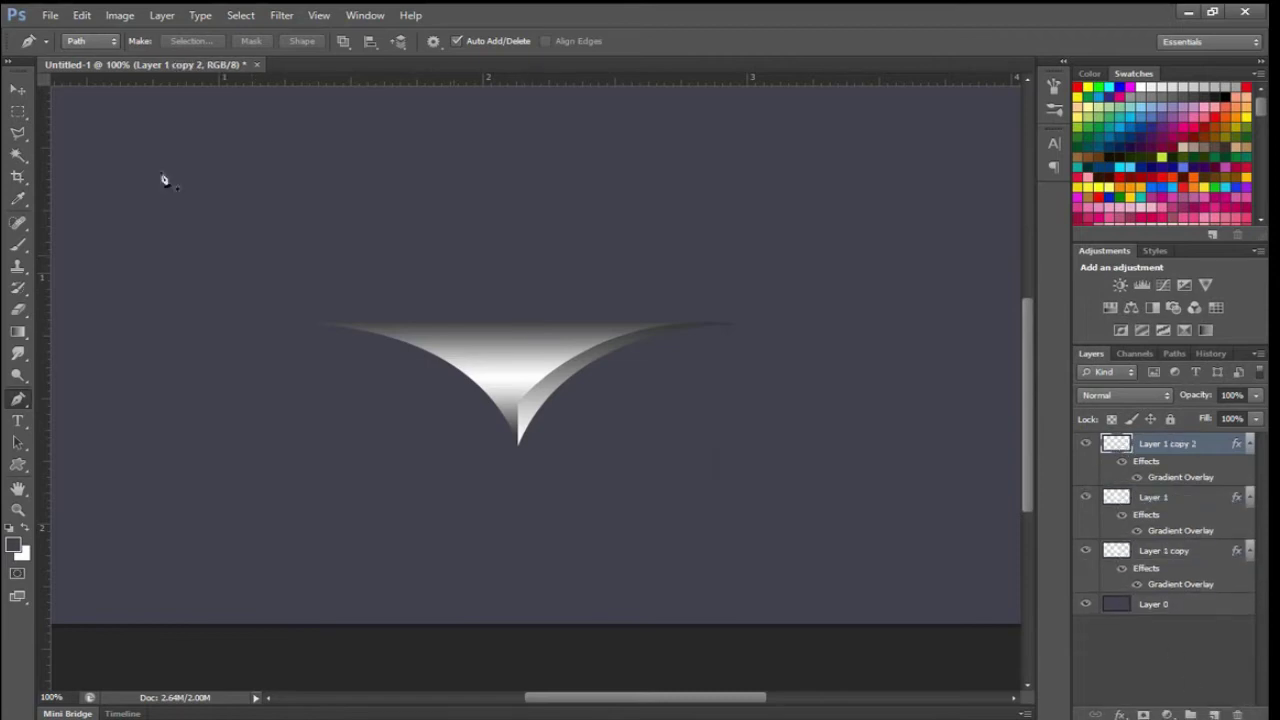
left_click(19, 91)
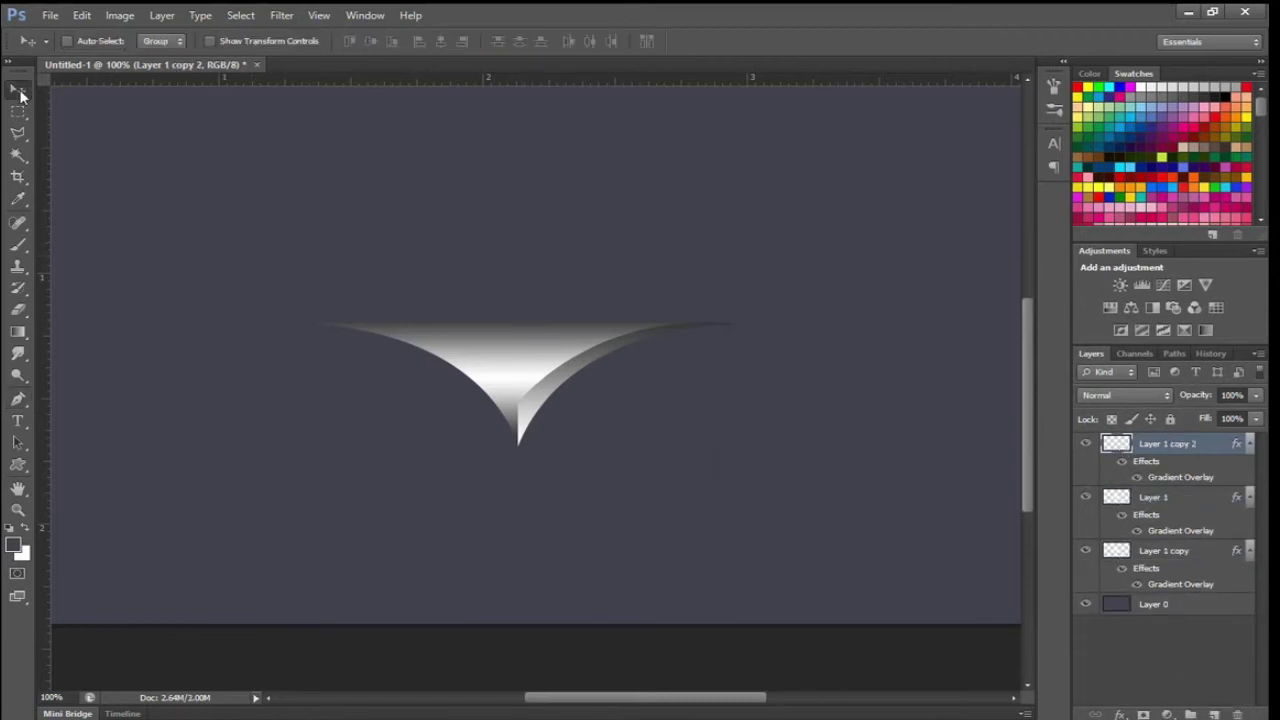
key("ctrl+t")
left_click_drag(625, 390, 519, 385)
right_click(551, 391)
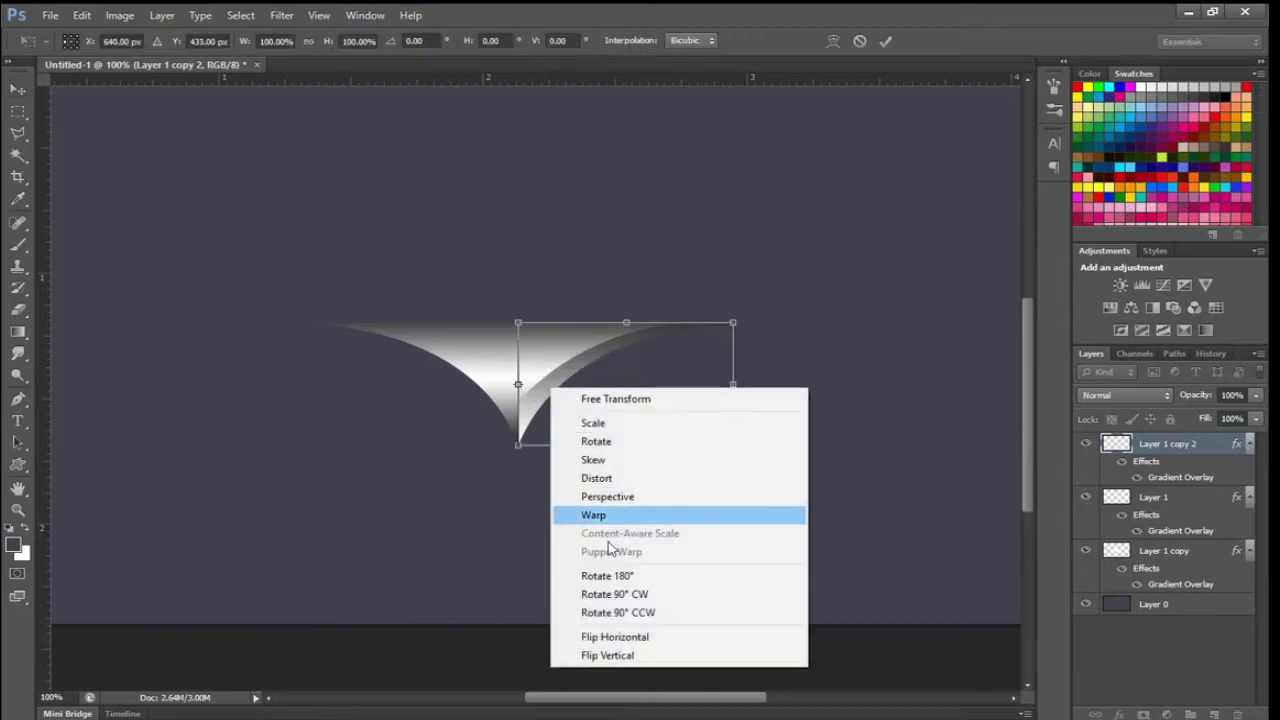
left_click(598, 634)
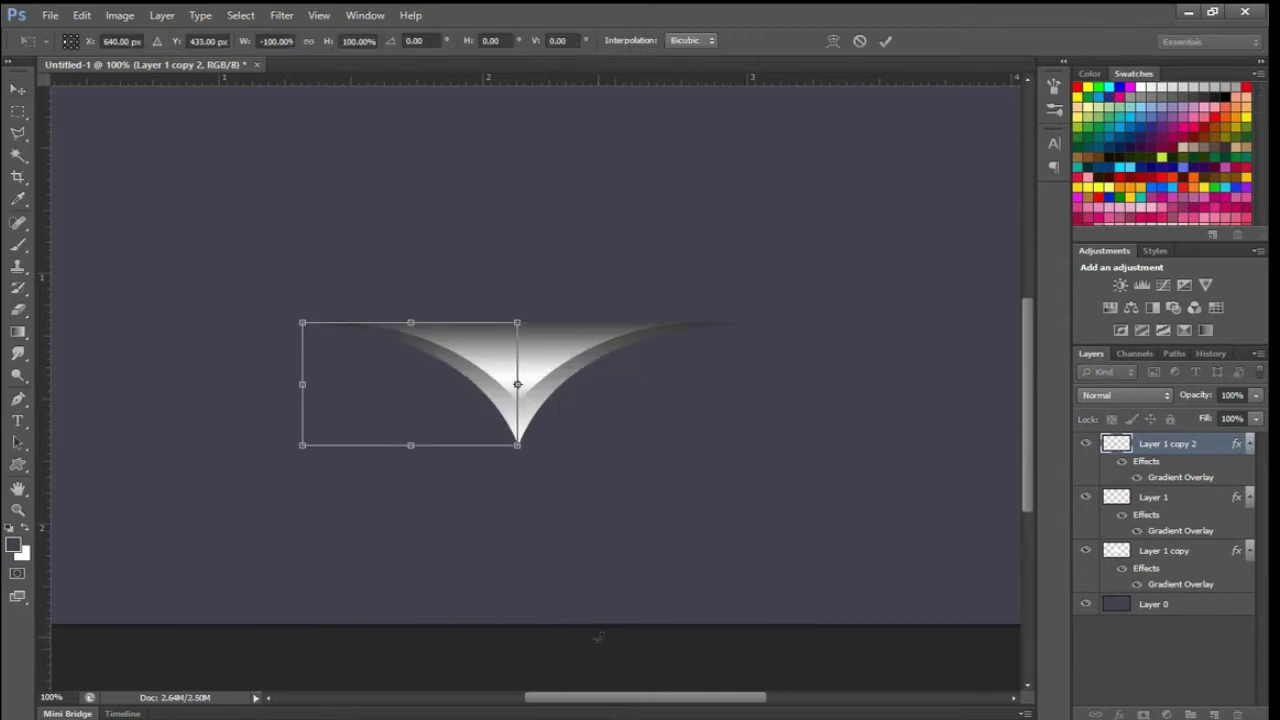
left_click(885, 41)
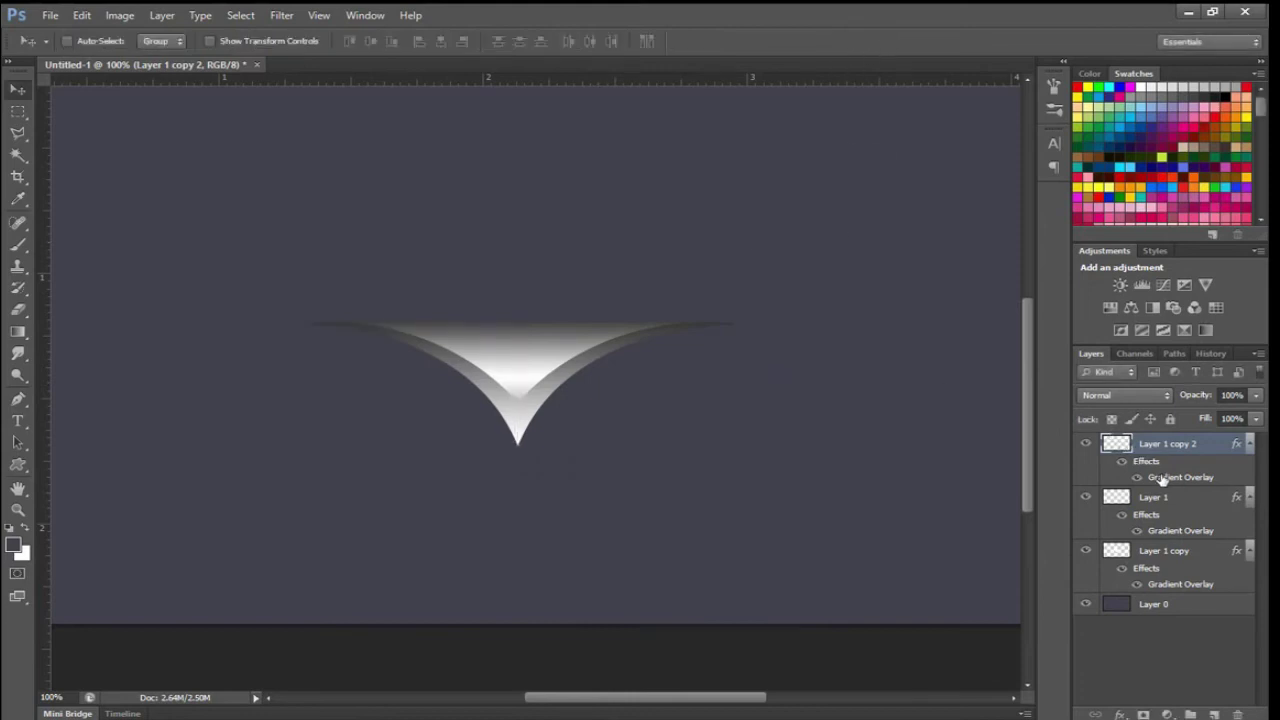
- In the left strip's Gradient Overlay, turn off Reverse and change the gradient's white end stop to light grey #d2cfcf
left_click(1080, 331)
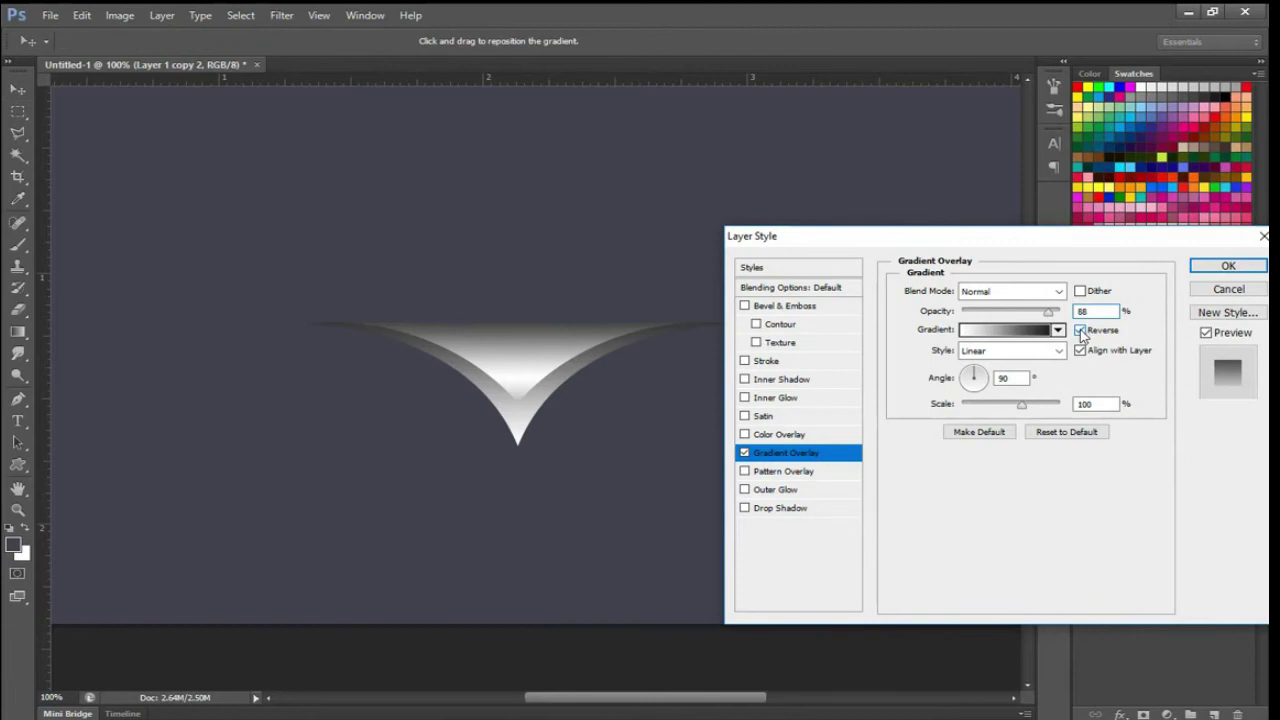
left_click(990, 331)
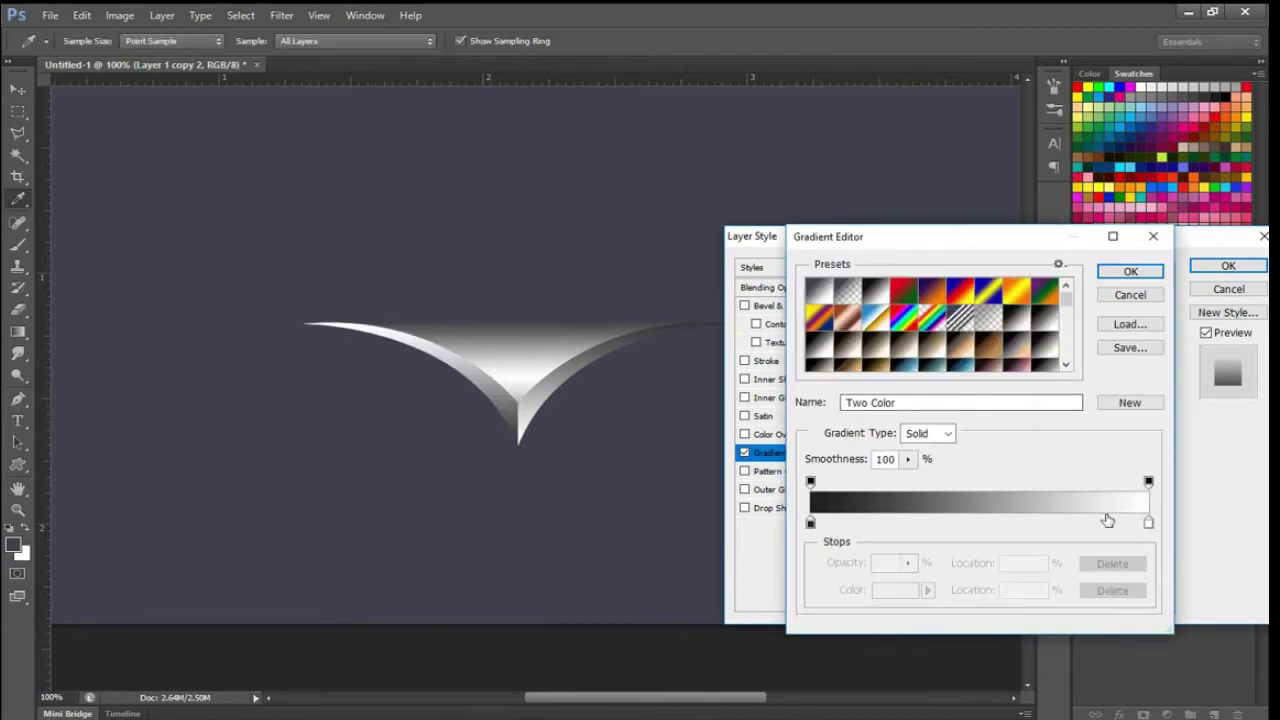
left_click(1148, 523)
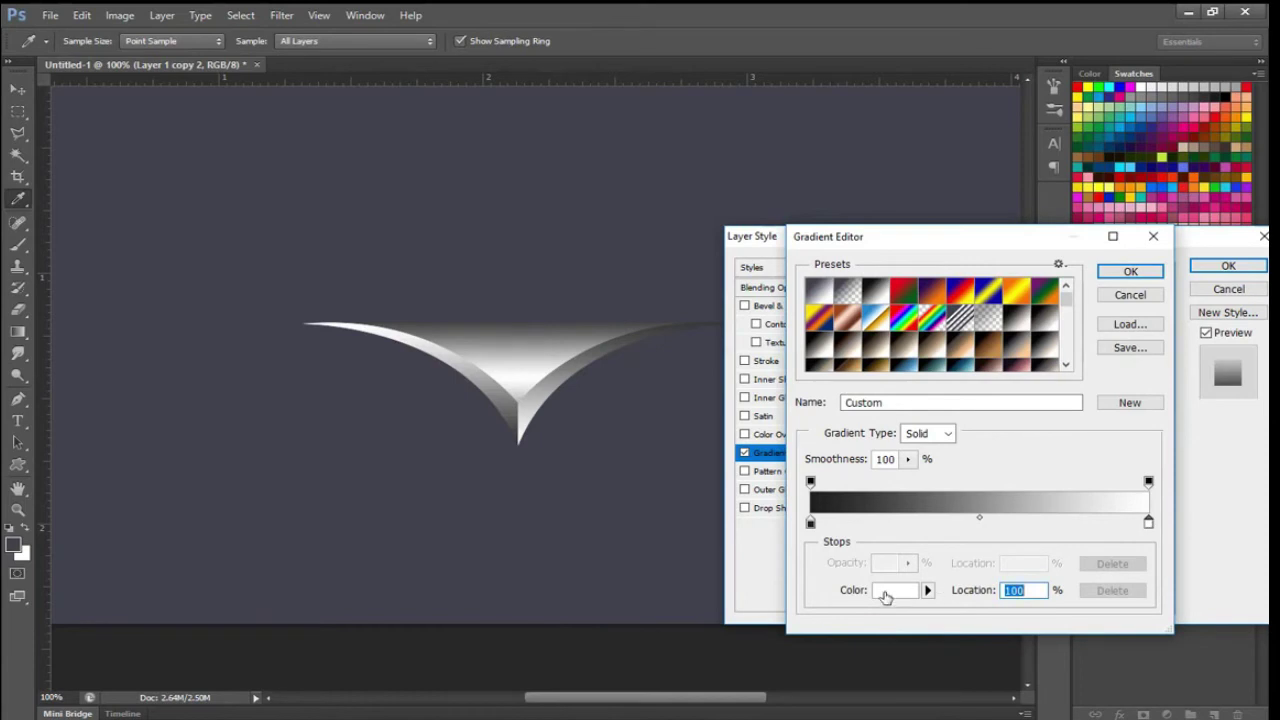
left_click(893, 590)
left_click_drag(490, 268, 721, 282)
left_click(650, 351)
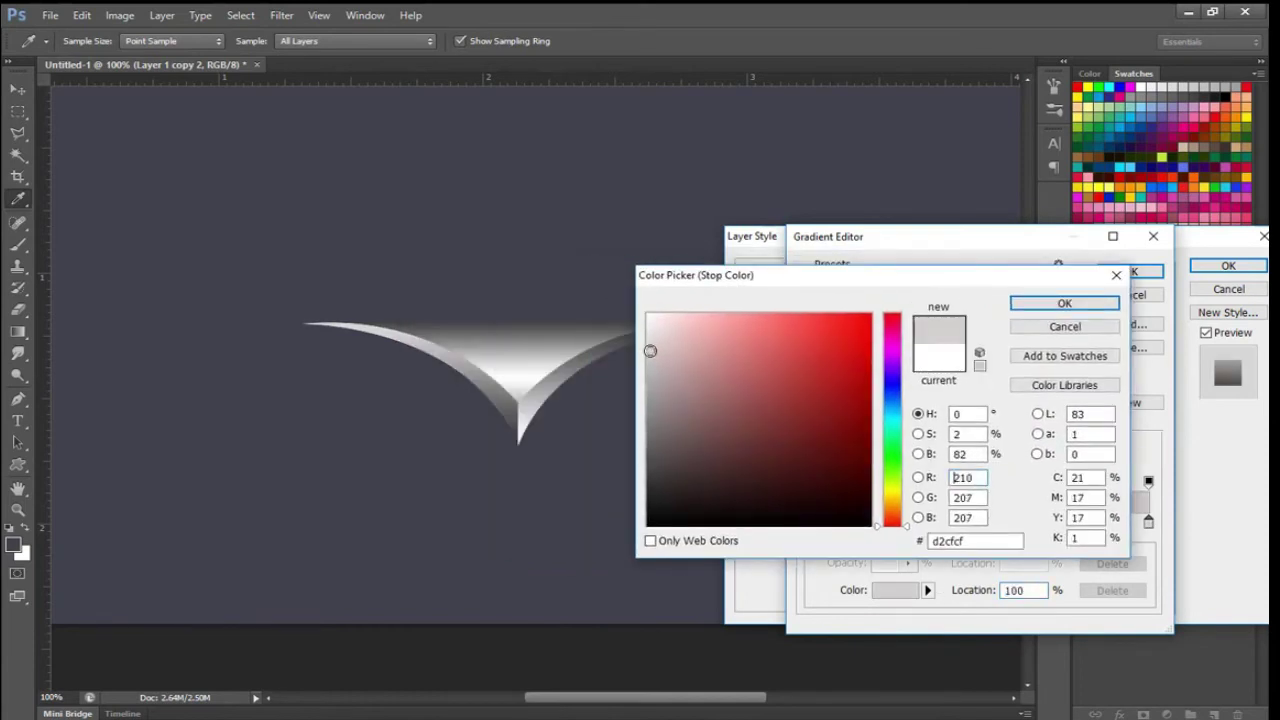
left_click(1064, 303)
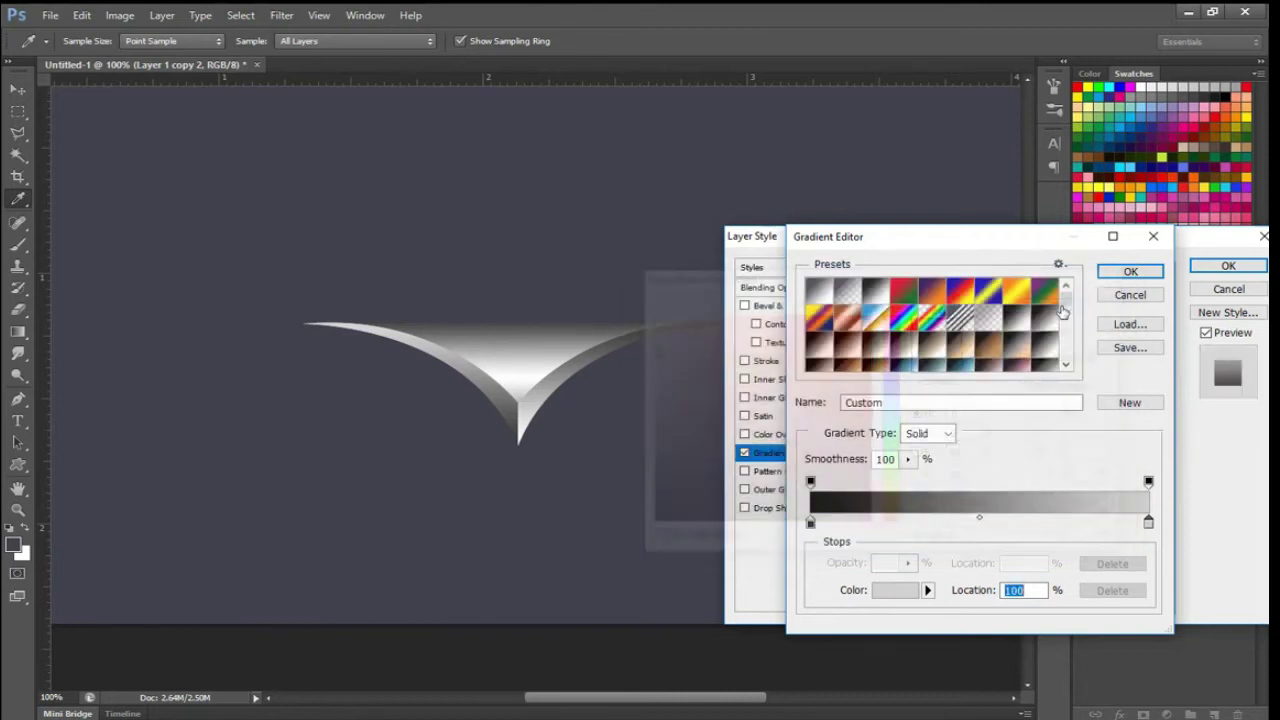
left_click(1102, 276)
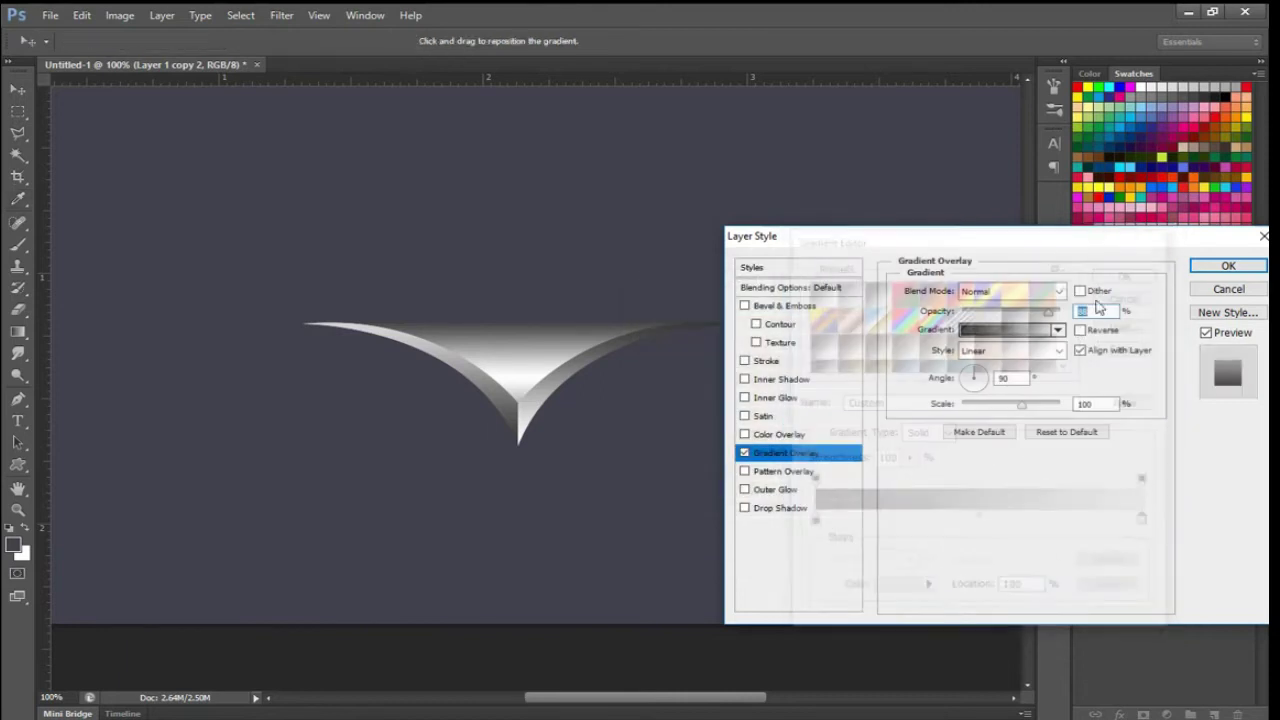
left_click(1226, 266)
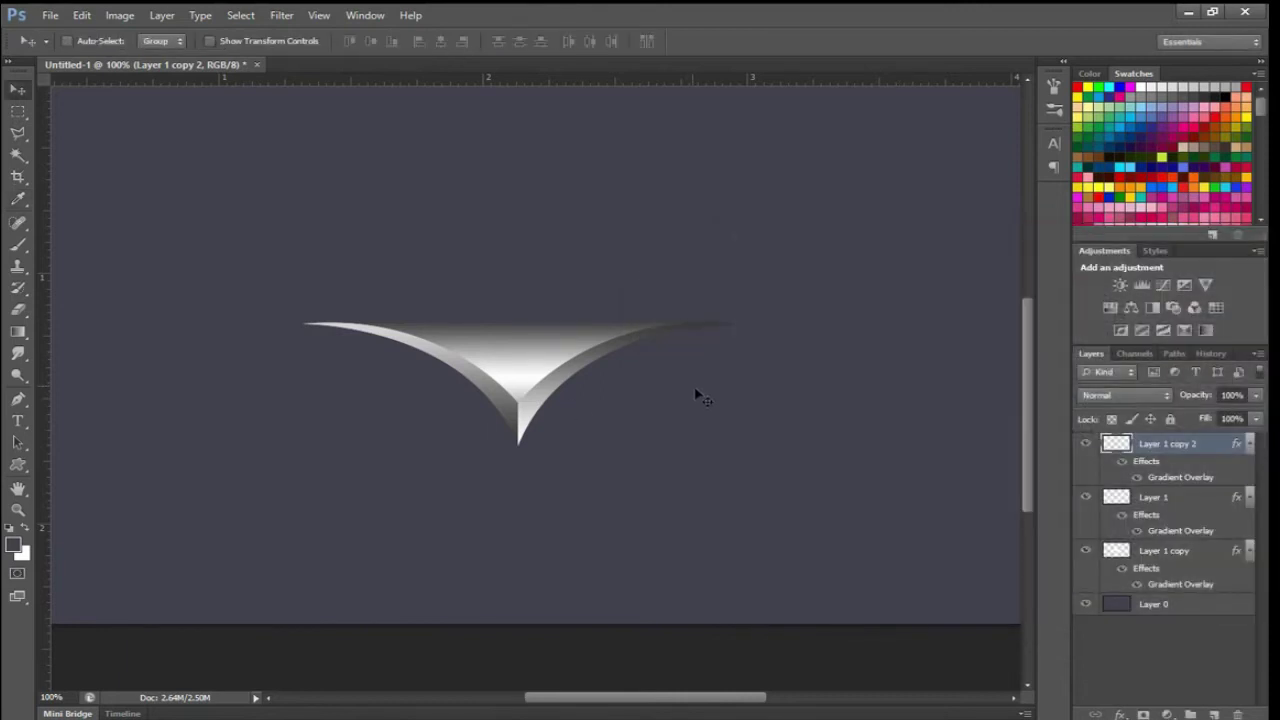
- Shift the main shape's gradient slightly upward and add a Drop Shadow with angle 74°, distance 10 px and a slightly larger size
left_click(1148, 569)
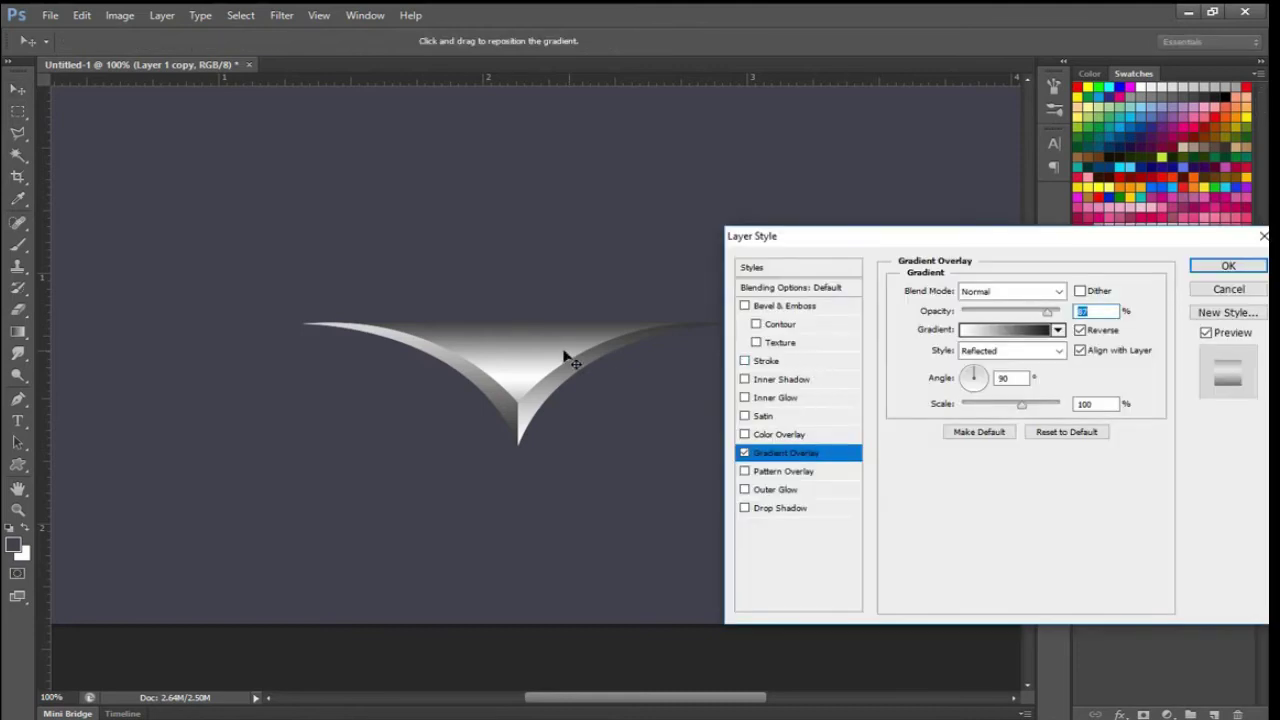
mouse_move(508, 350)
left_mouse_down()
mouse_move(507, 365)
mouse_move(504, 332)
left_mouse_up()
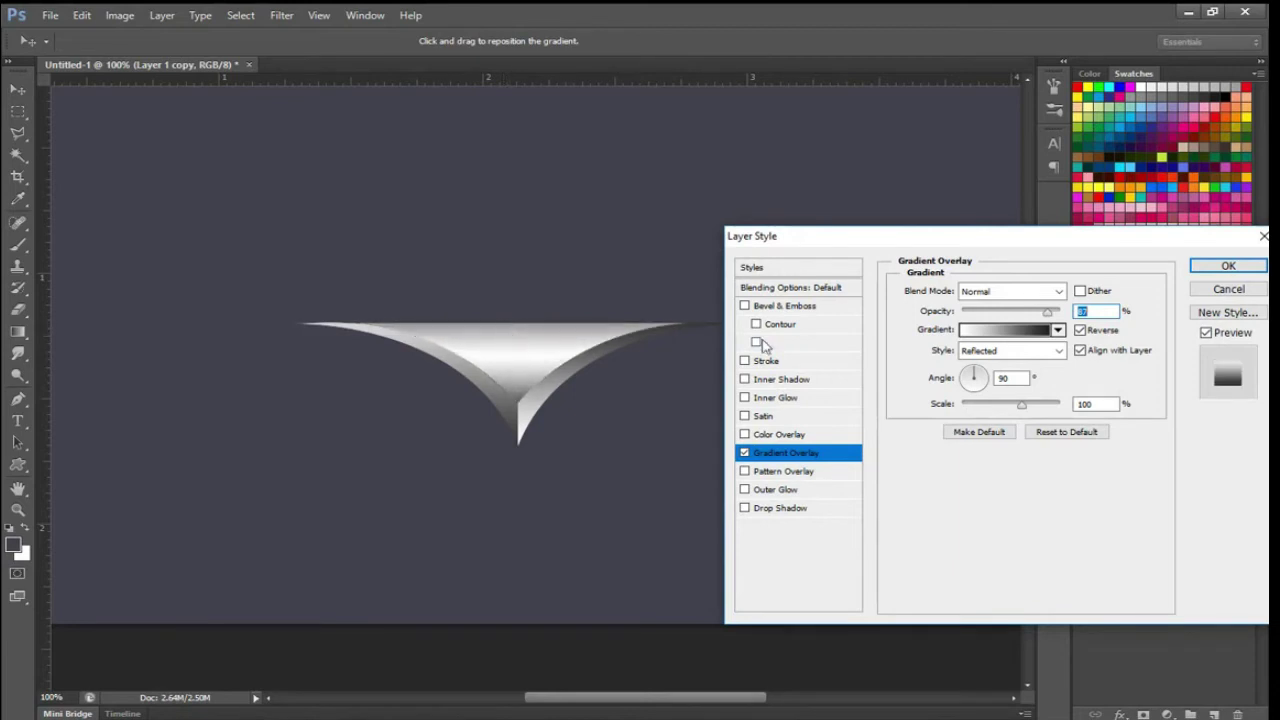
left_click(784, 509)
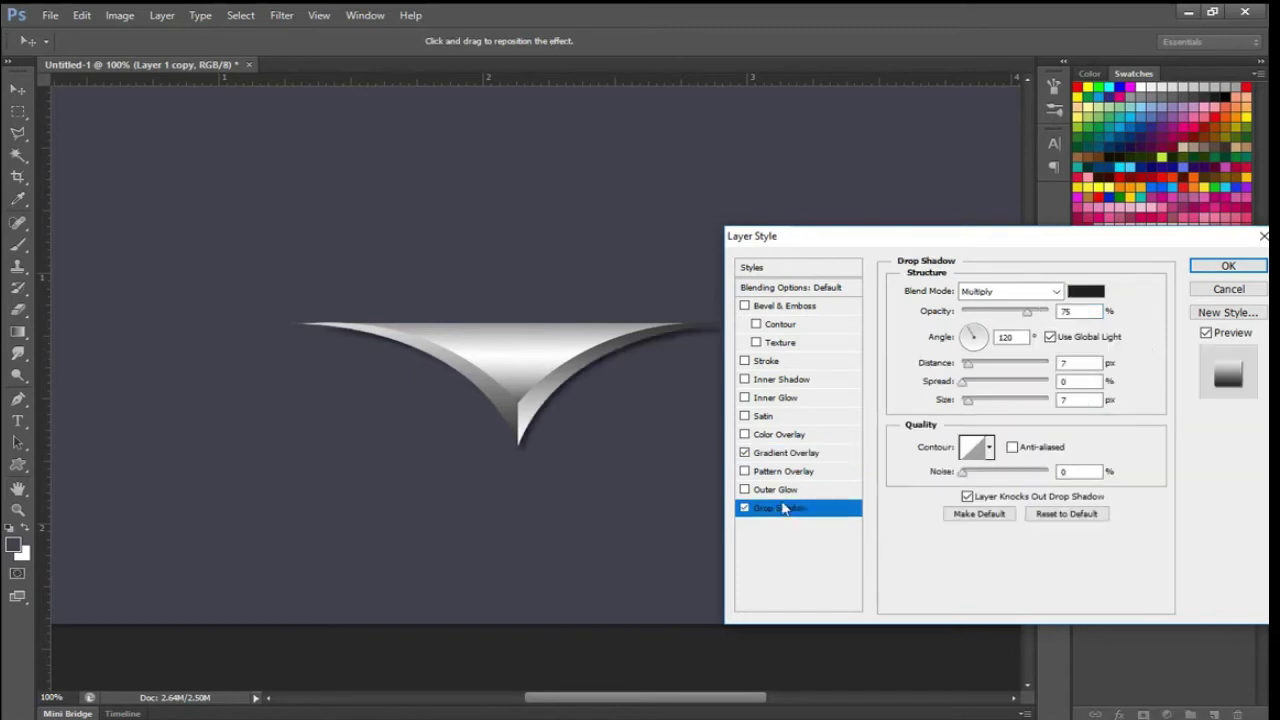
left_click_drag(543, 451, 535, 462)
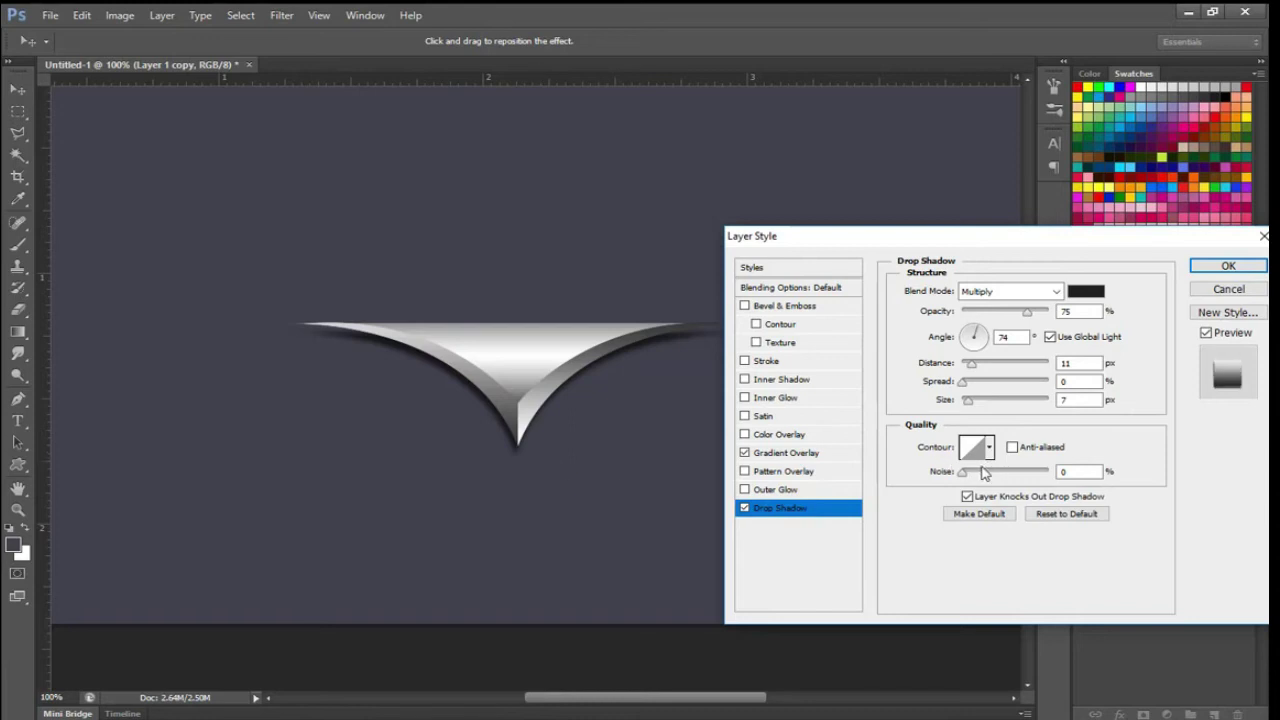
left_click_drag(972, 366, 971, 366)
left_click(968, 402)
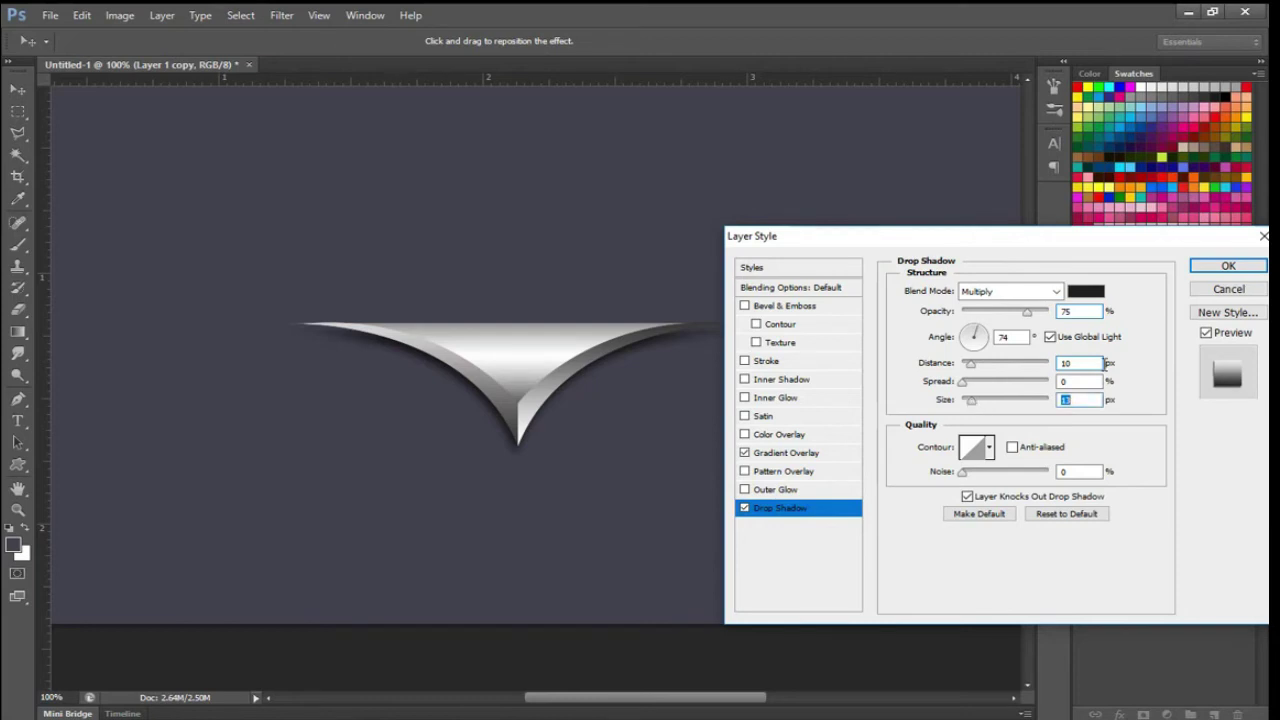
left_click(1199, 273)
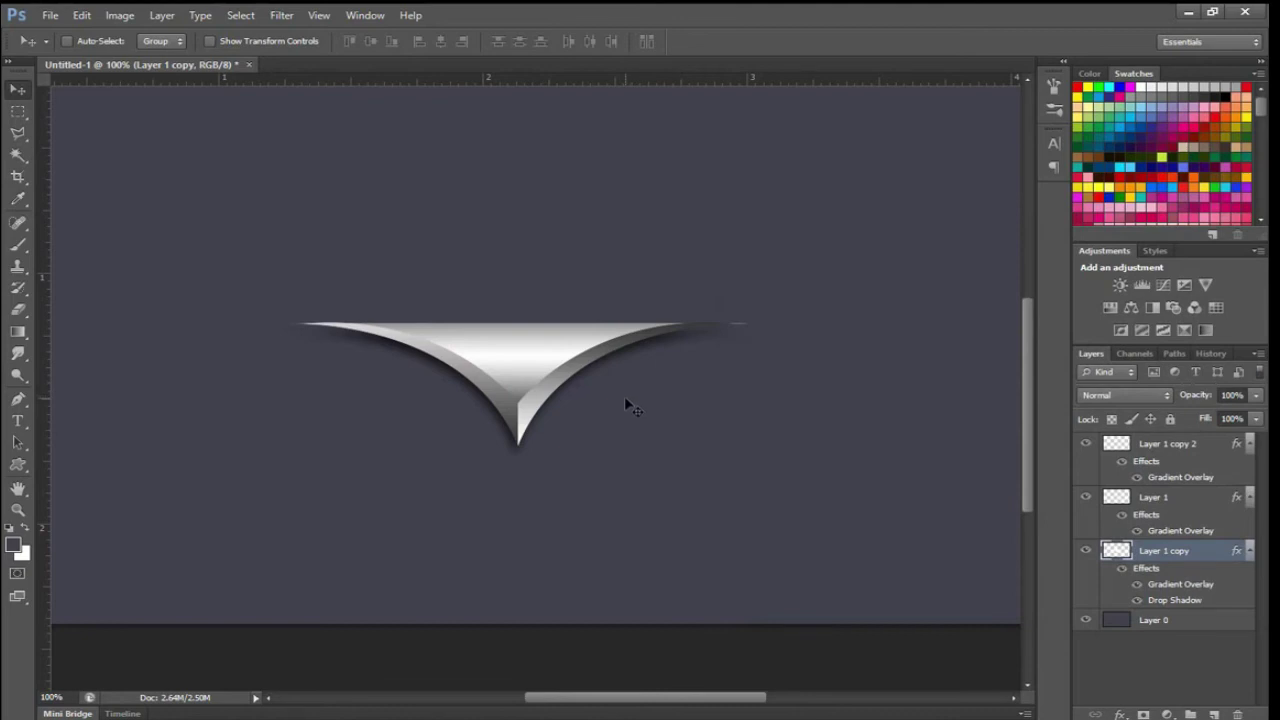
- Add a new layer above all the others and set the Type tool's text colour to grey #9c9c9c
left_click(1165, 446)
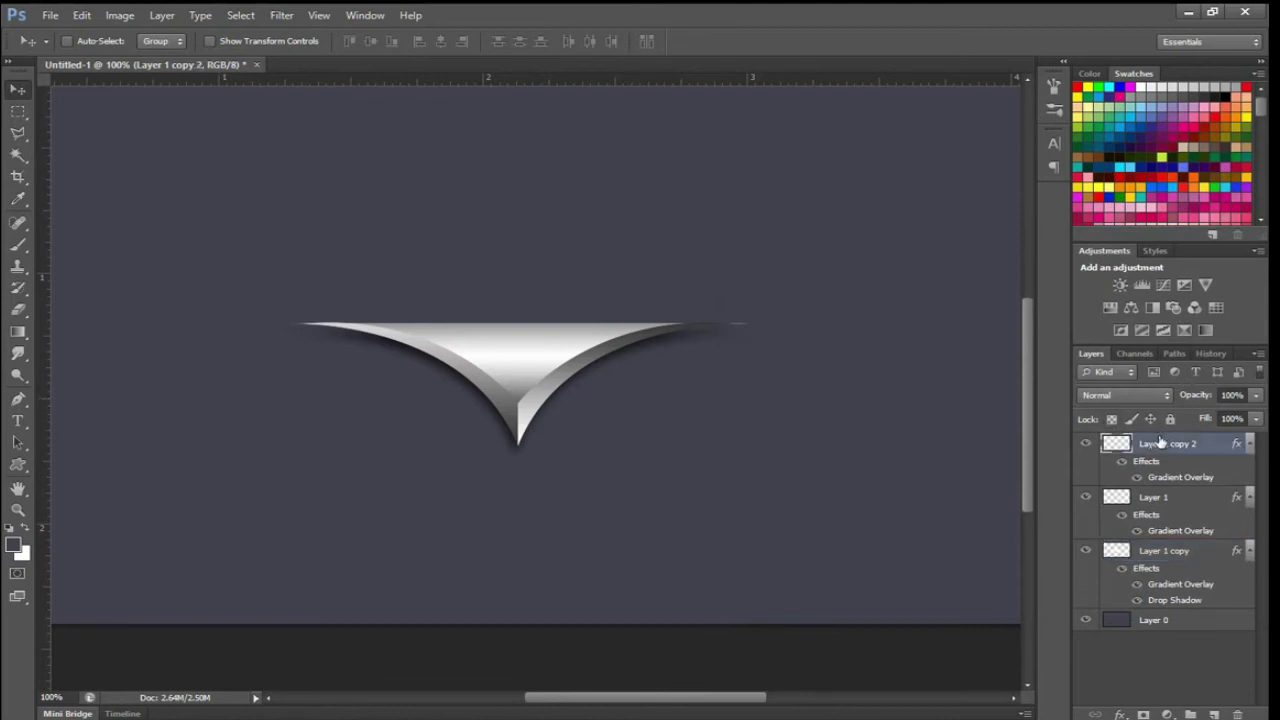
left_click(1212, 712)
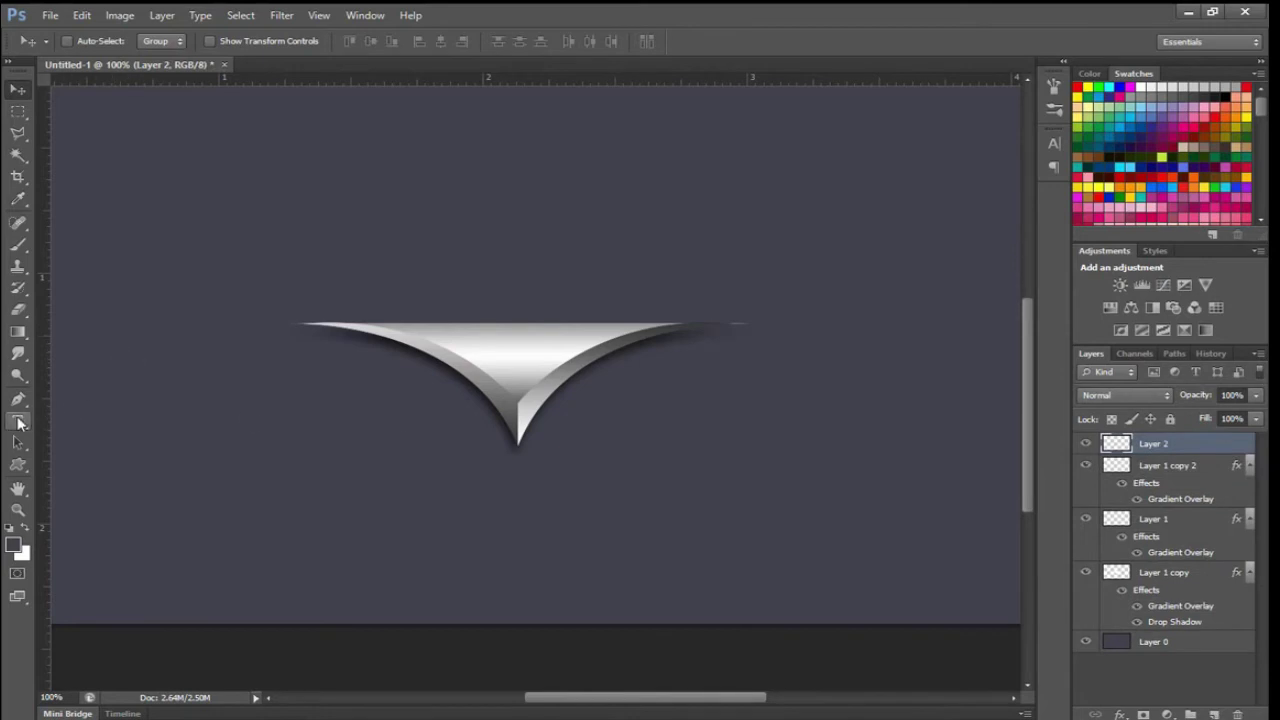
left_click(18, 422)
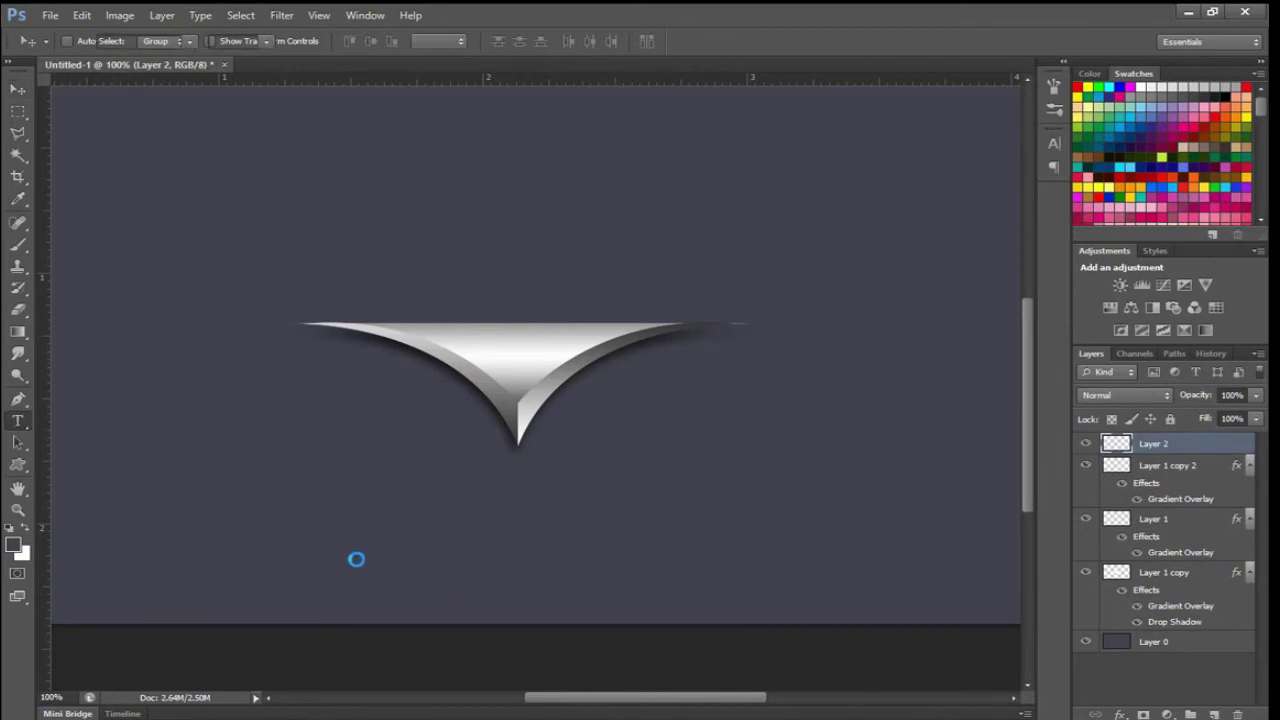
left_click(564, 42)
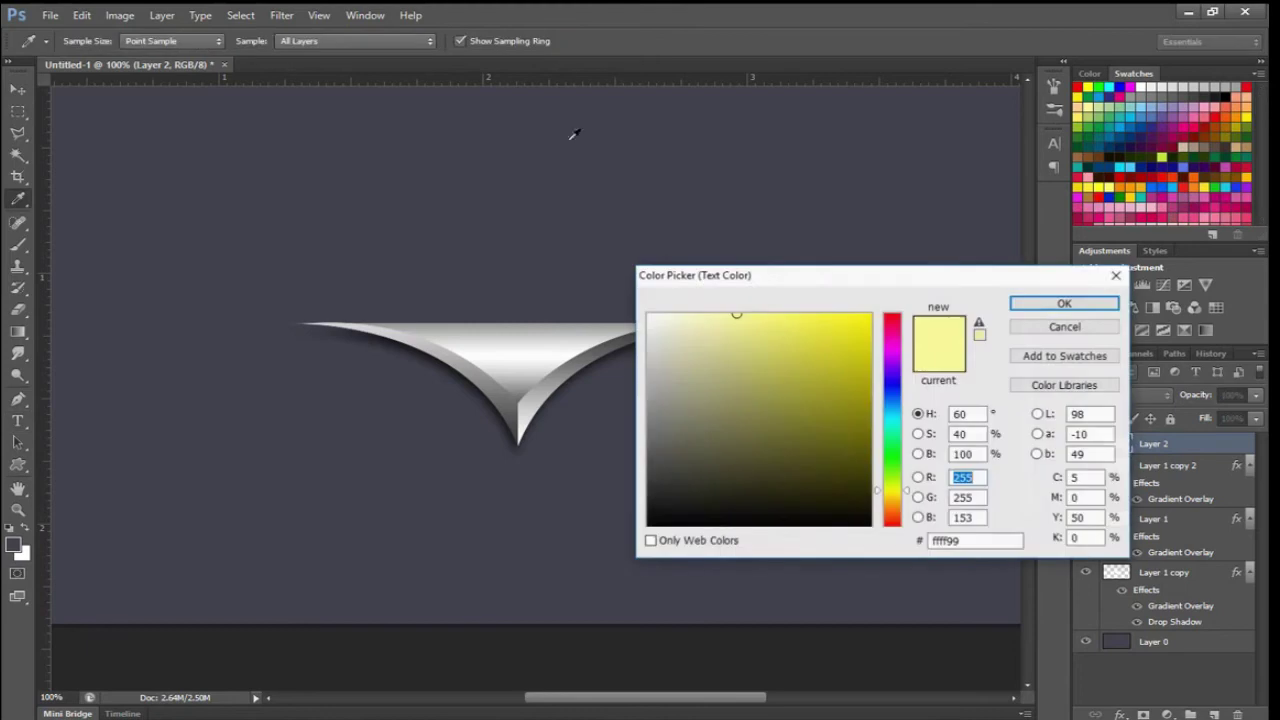
left_click(647, 396)
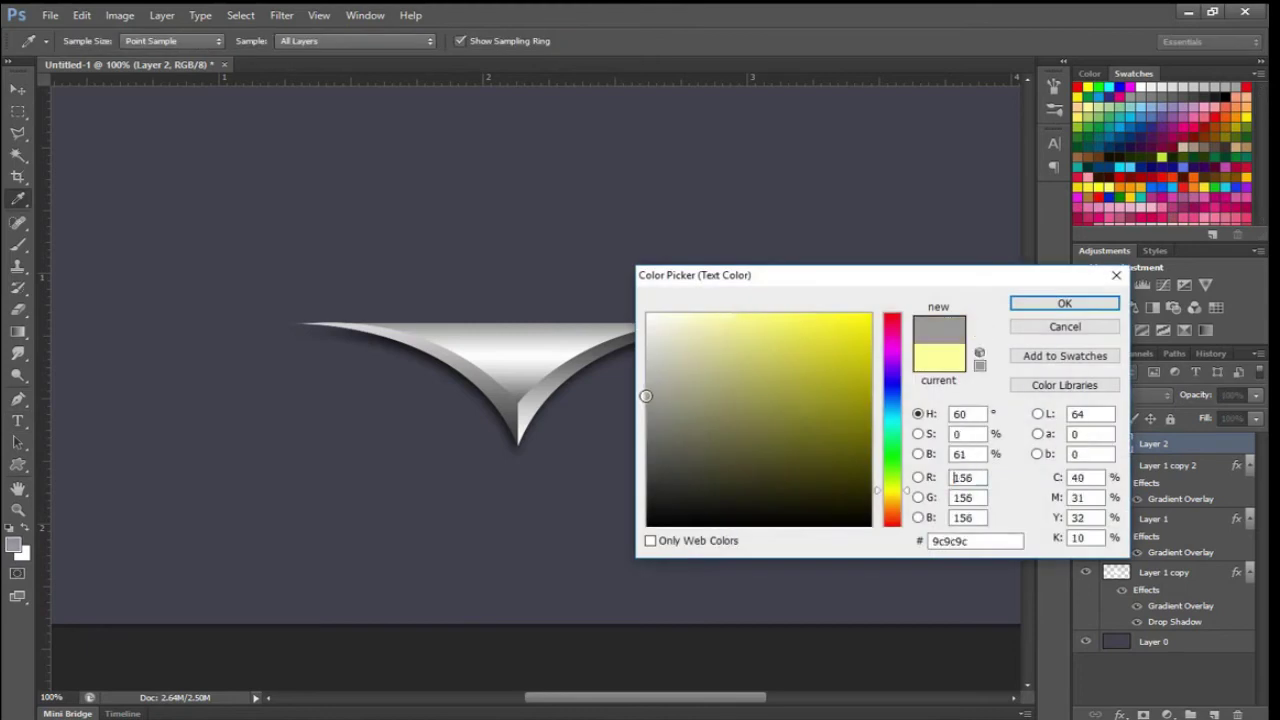
left_click(1028, 305)
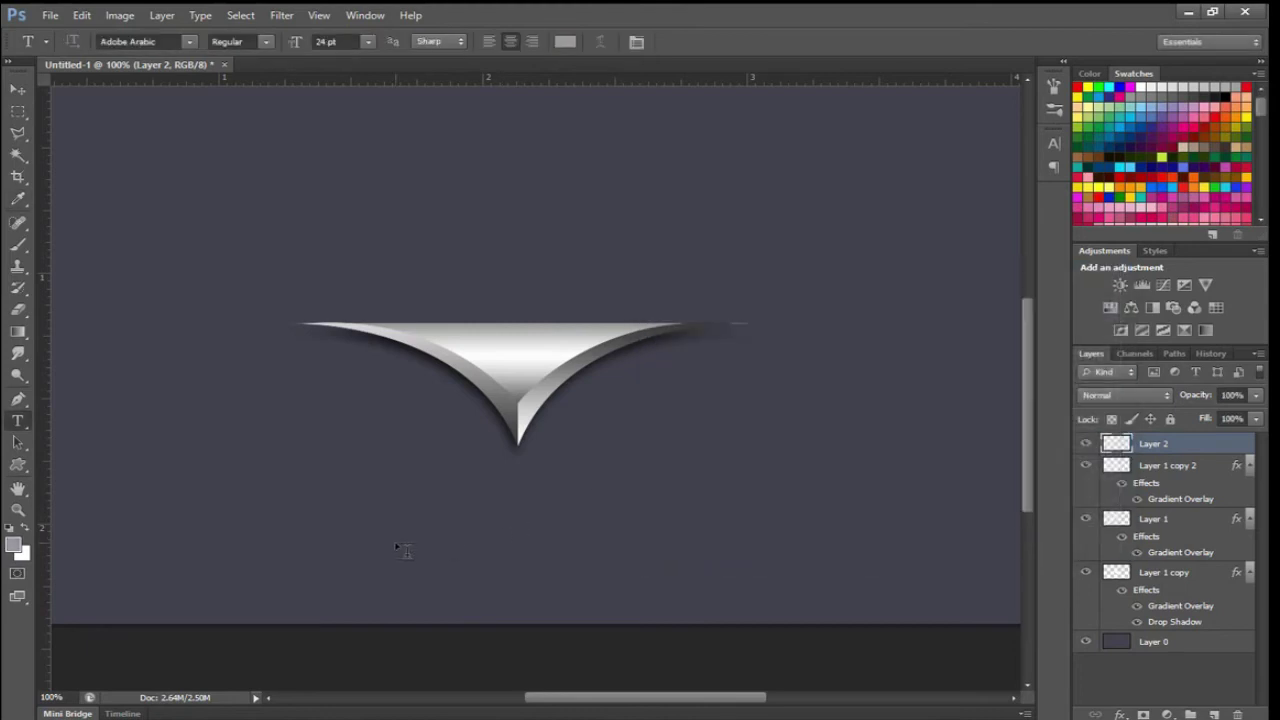
- Add the text "SHARP EDGES" below the emblem in 24 pt Adobe Arabic
left_click(400, 548)
type("SHARP E")
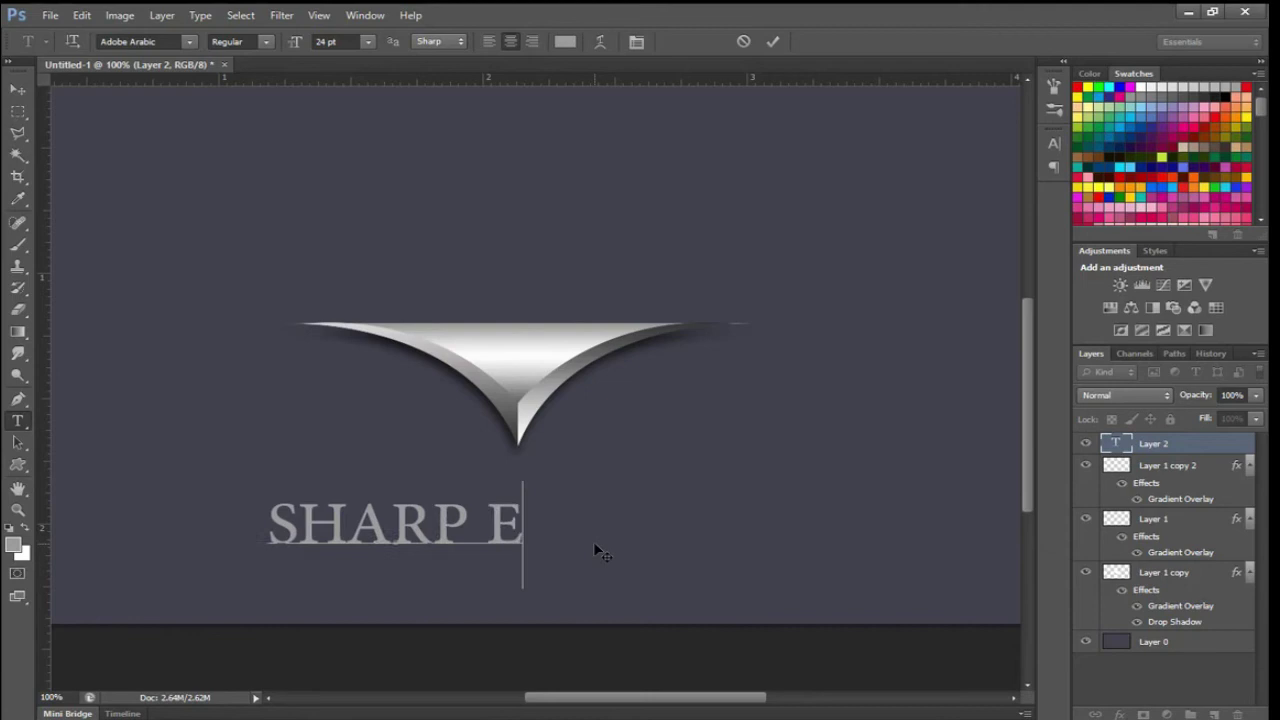
type("DGES")
- Turn off All Caps for the entire text line below the emblem
key("ctrl+a")
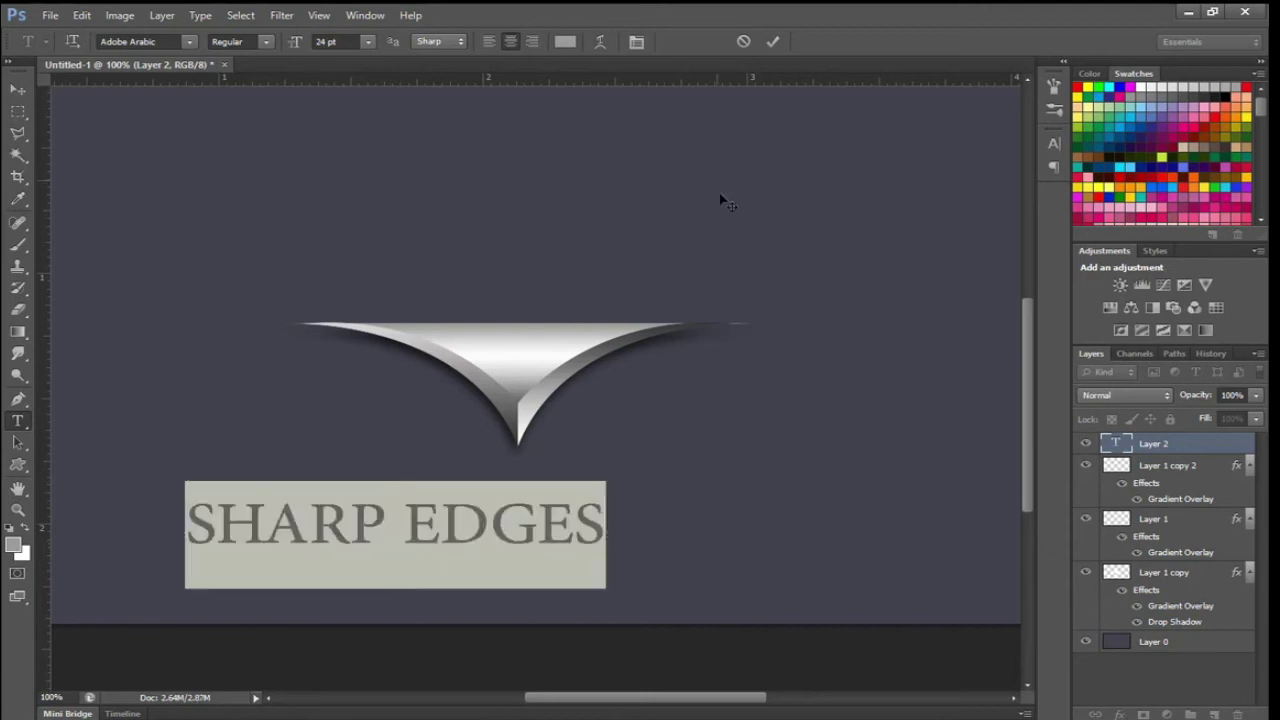
left_click(644, 44)
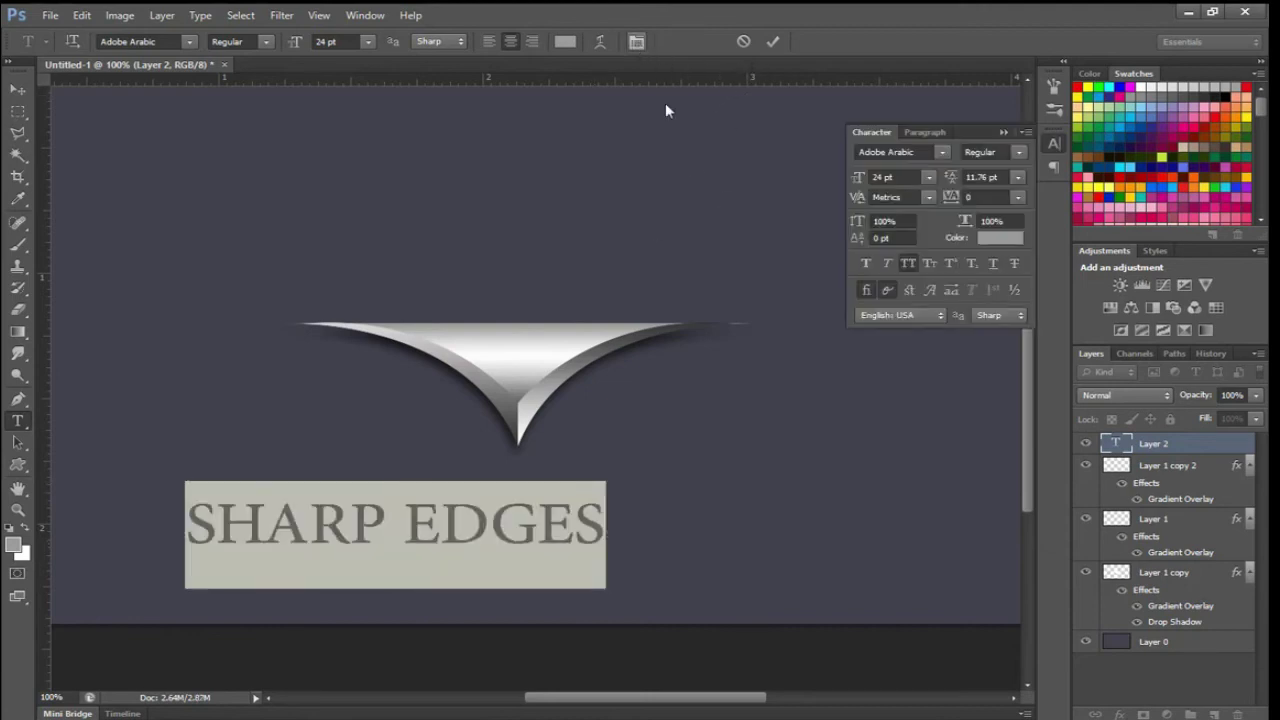
left_click(912, 266)
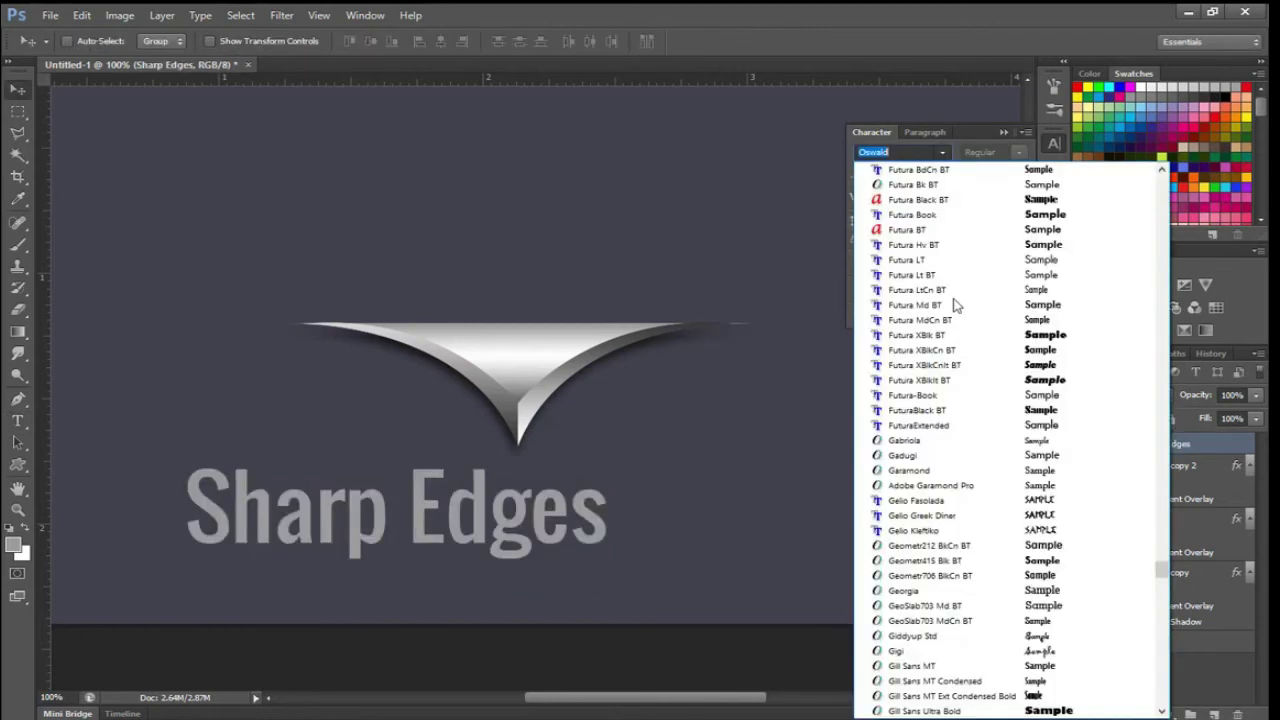
- Change the text's font to Futura LtCn BT and centre the text beneath the emblem
left_click(945, 290)
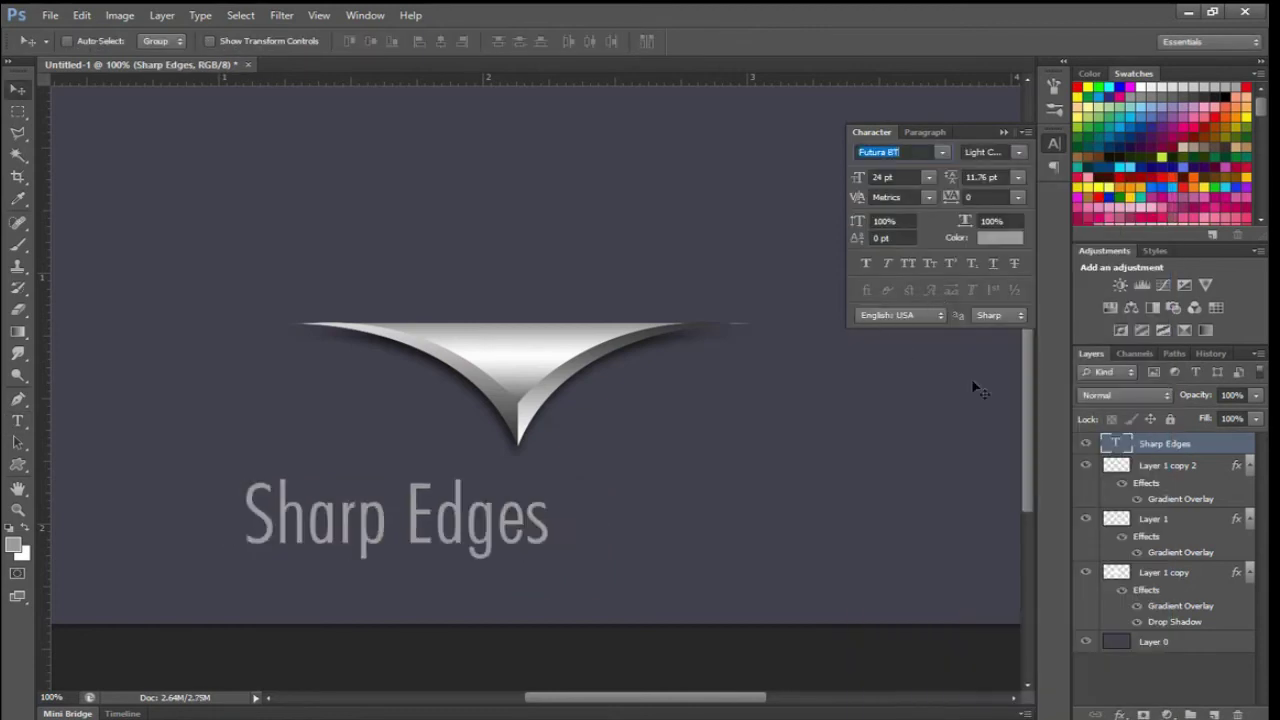
left_click(1094, 444)
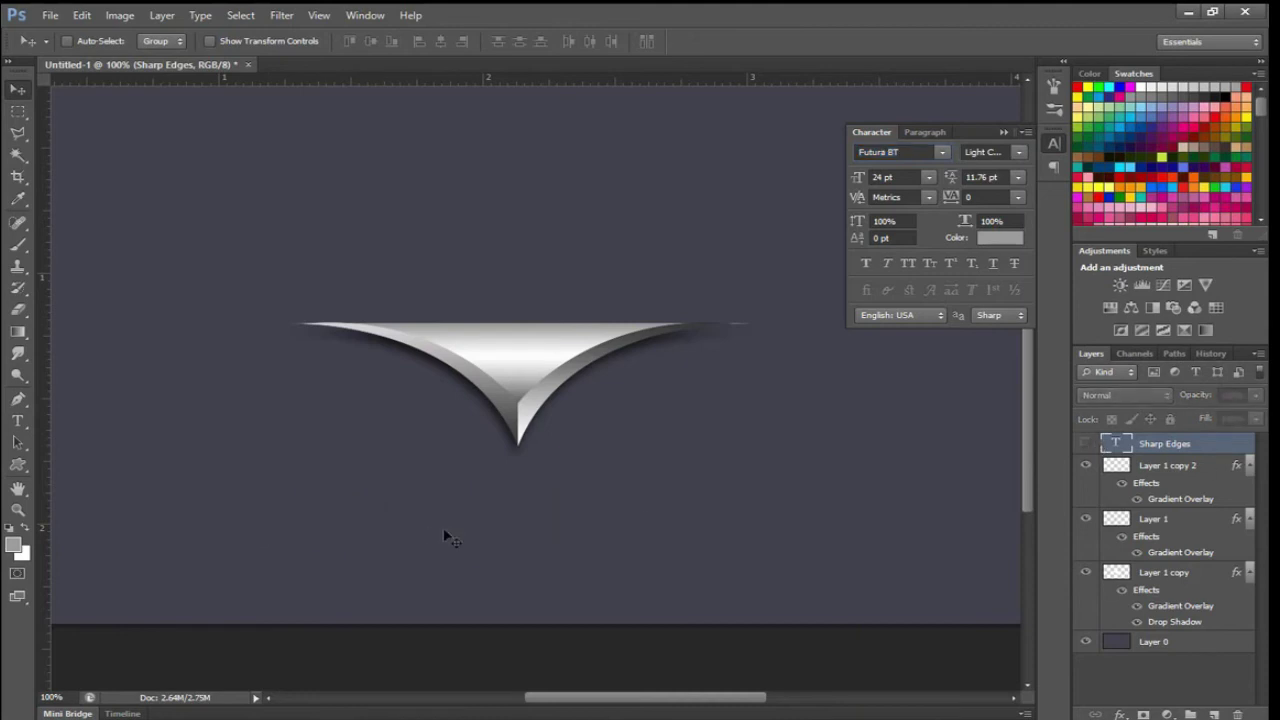
left_click(1088, 446)
left_click_drag(431, 545, 562, 561)
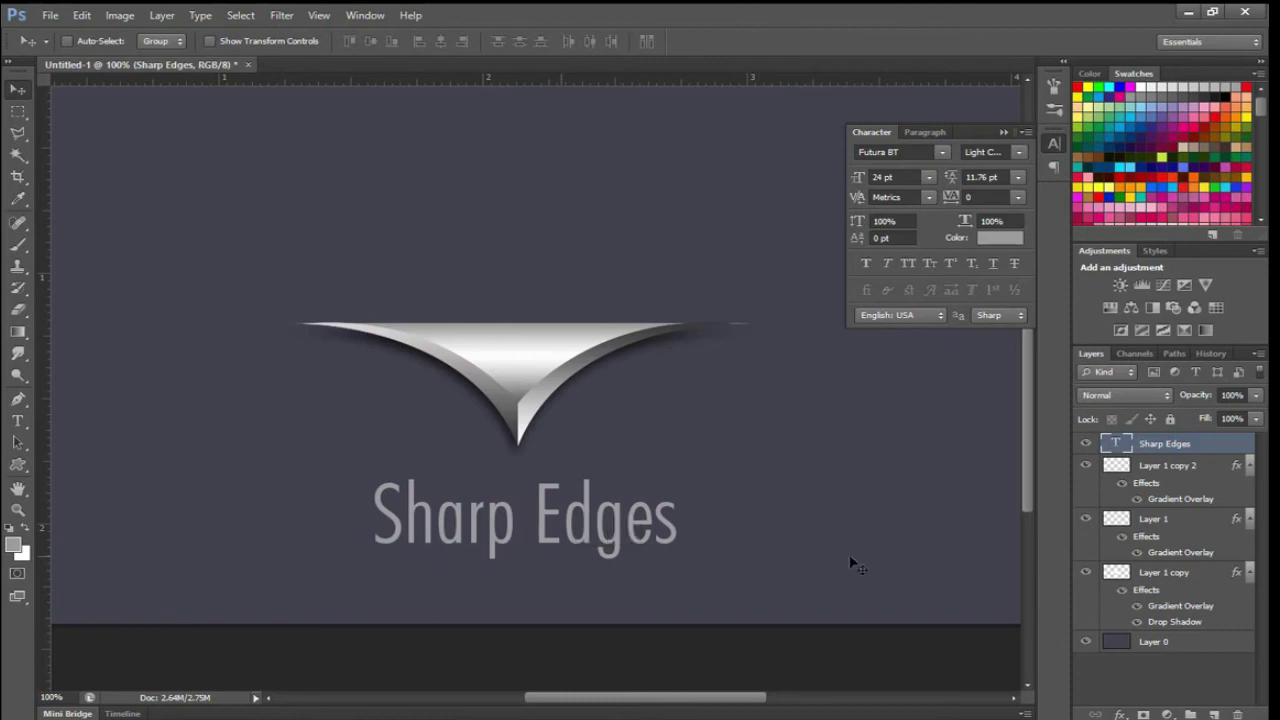
- Add a Gradient Overlay to the Sharp Edges text layer
right_click(1200, 446)
left_click(1015, 119)
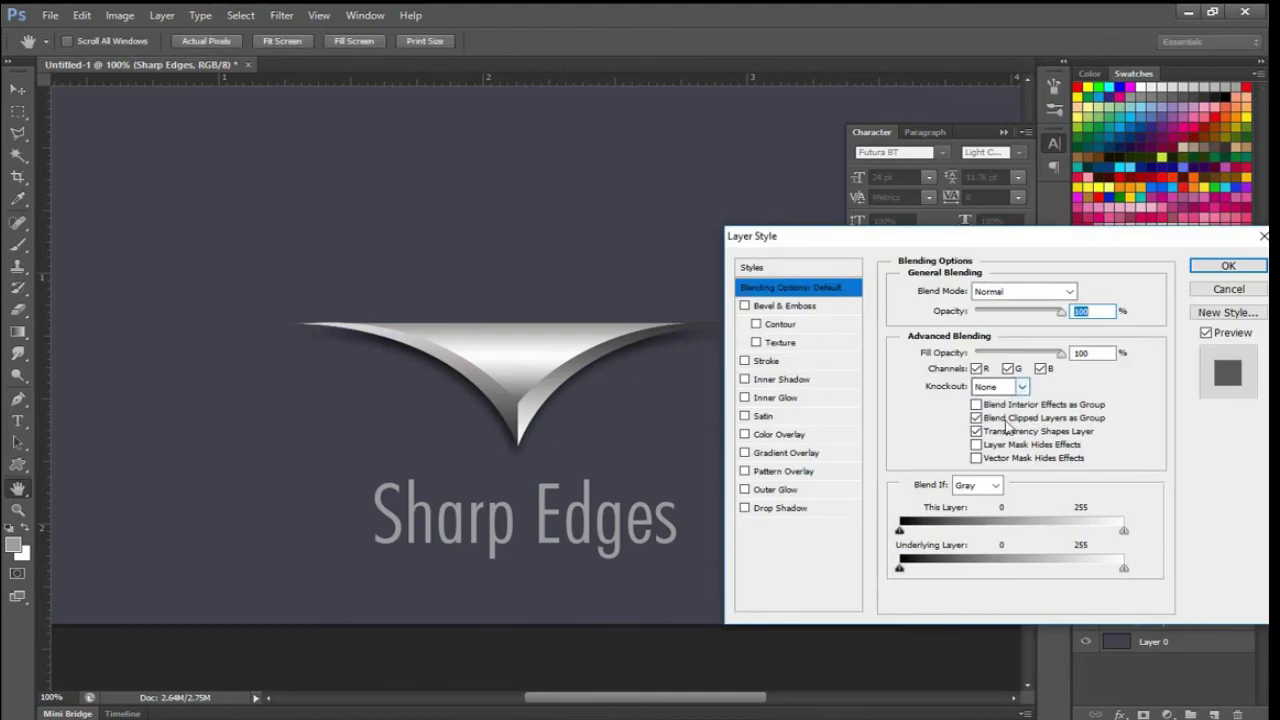
left_click(765, 463)
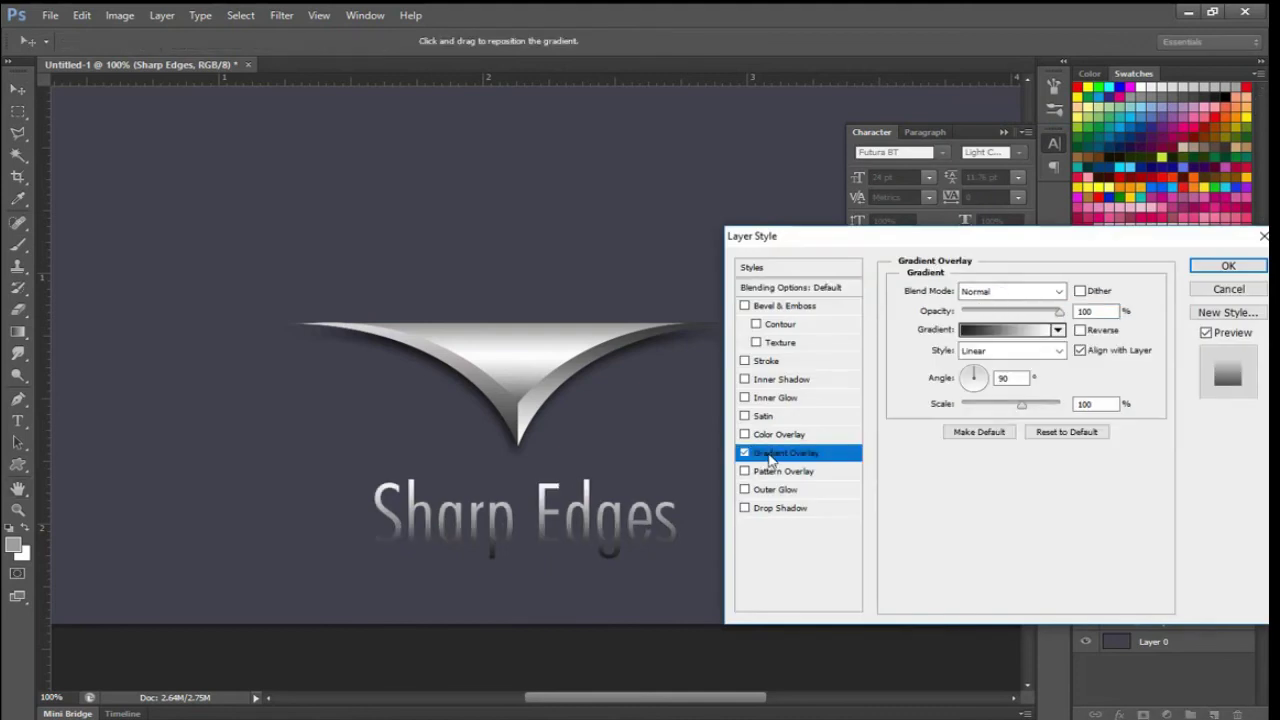
left_click(1043, 338)
left_click(1043, 338)
left_click(1133, 301)
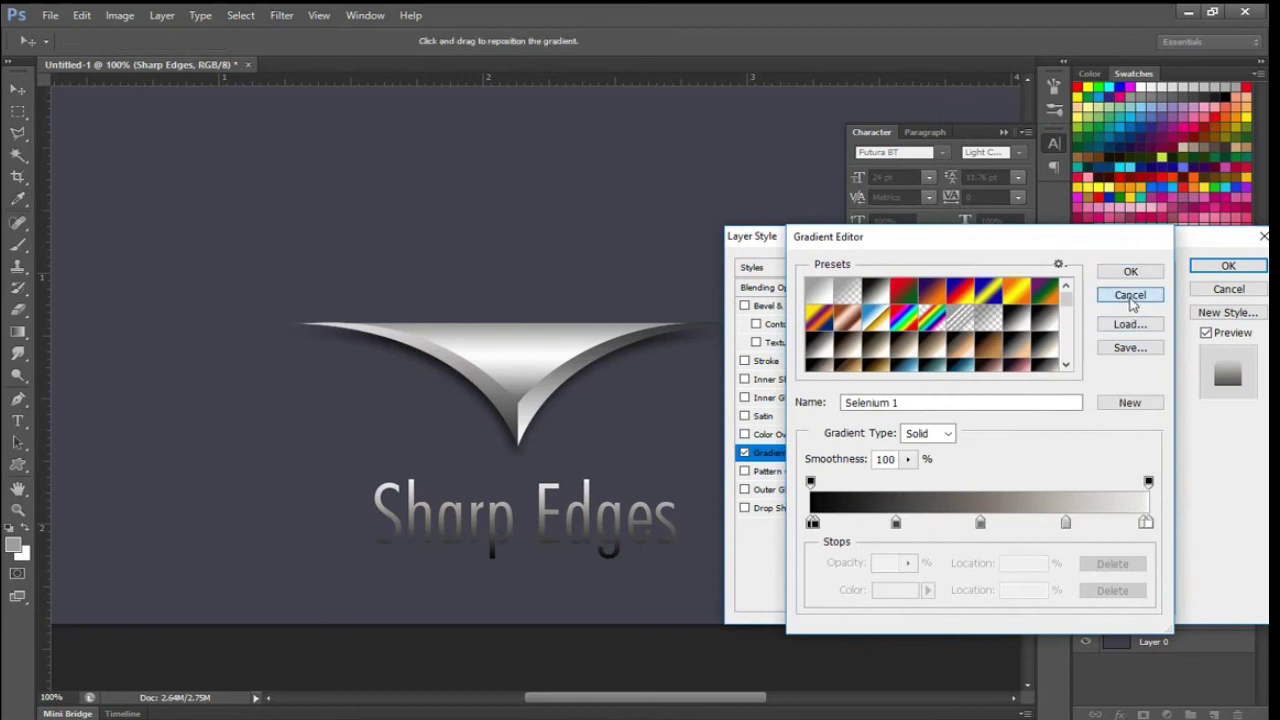
- Make the text's gradient overlay Reflected and reversed, with scale 89% and opacity 81%
left_click(980, 352)
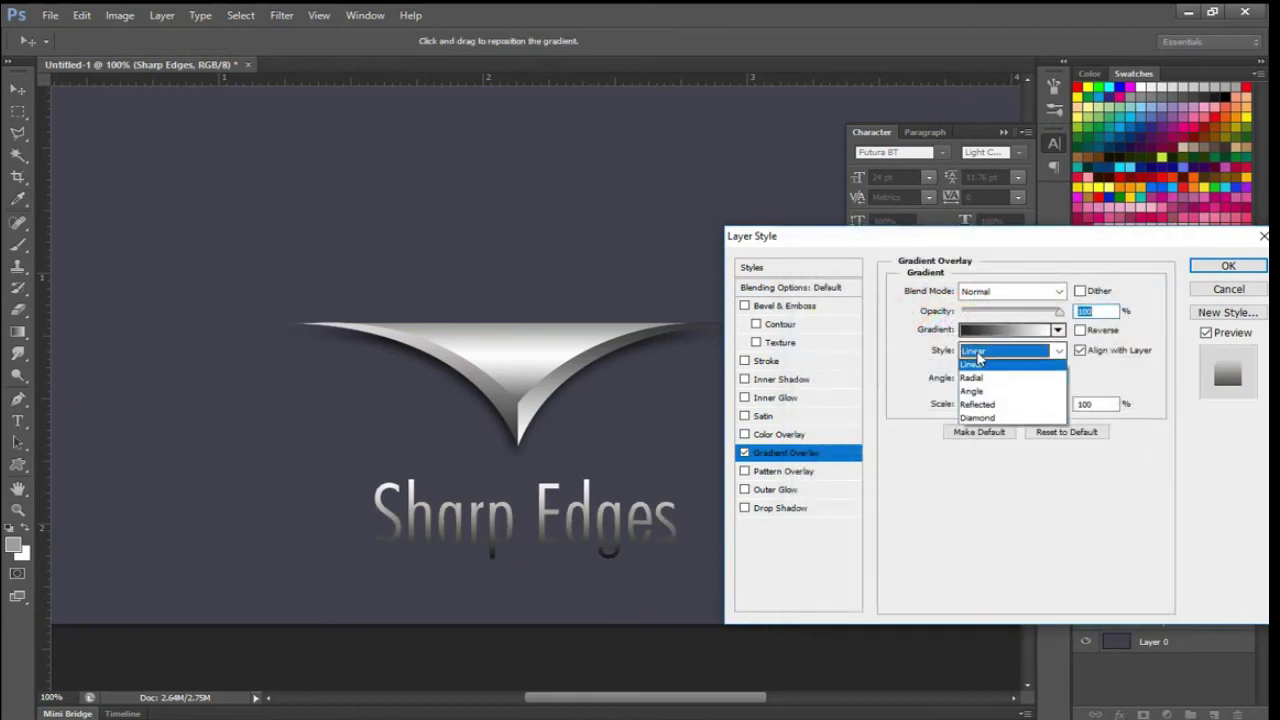
left_click(989, 406)
left_click(1080, 330)
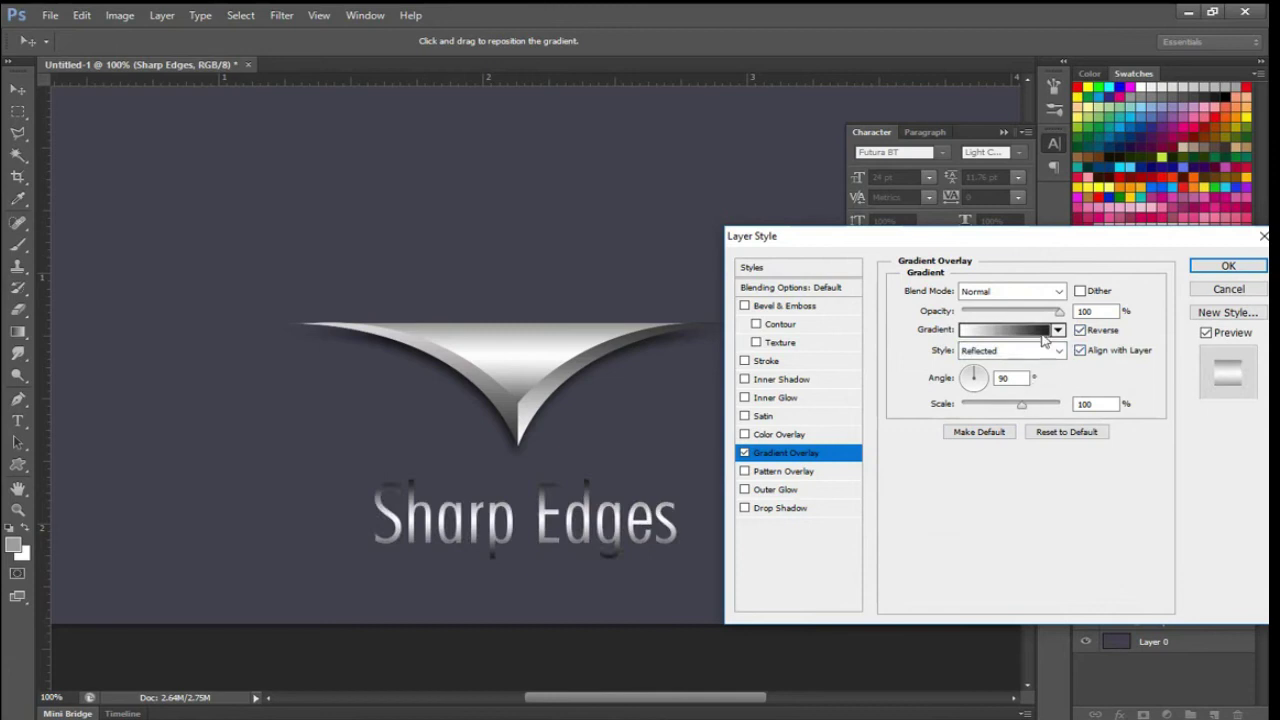
mouse_move(1024, 410)
left_mouse_down()
mouse_move(1070, 410)
mouse_move(966, 411)
mouse_move(1014, 410)
left_mouse_up()
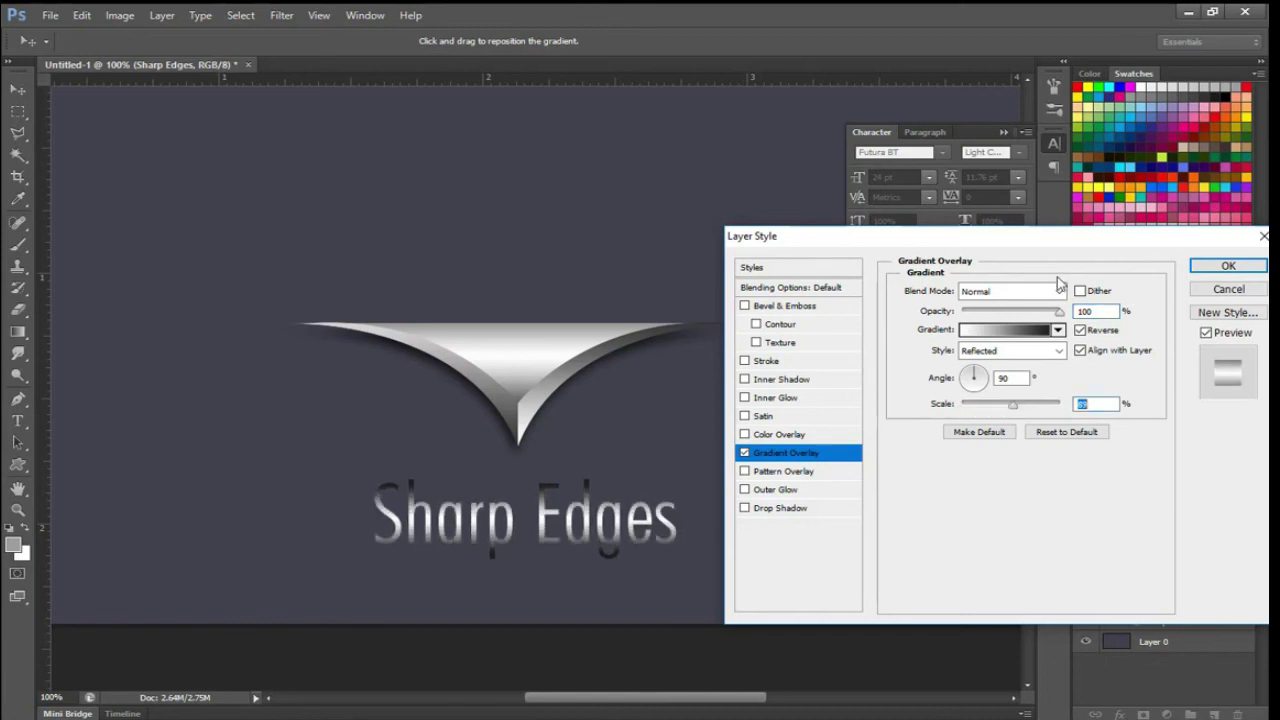
left_click_drag(1060, 313, 1043, 314)
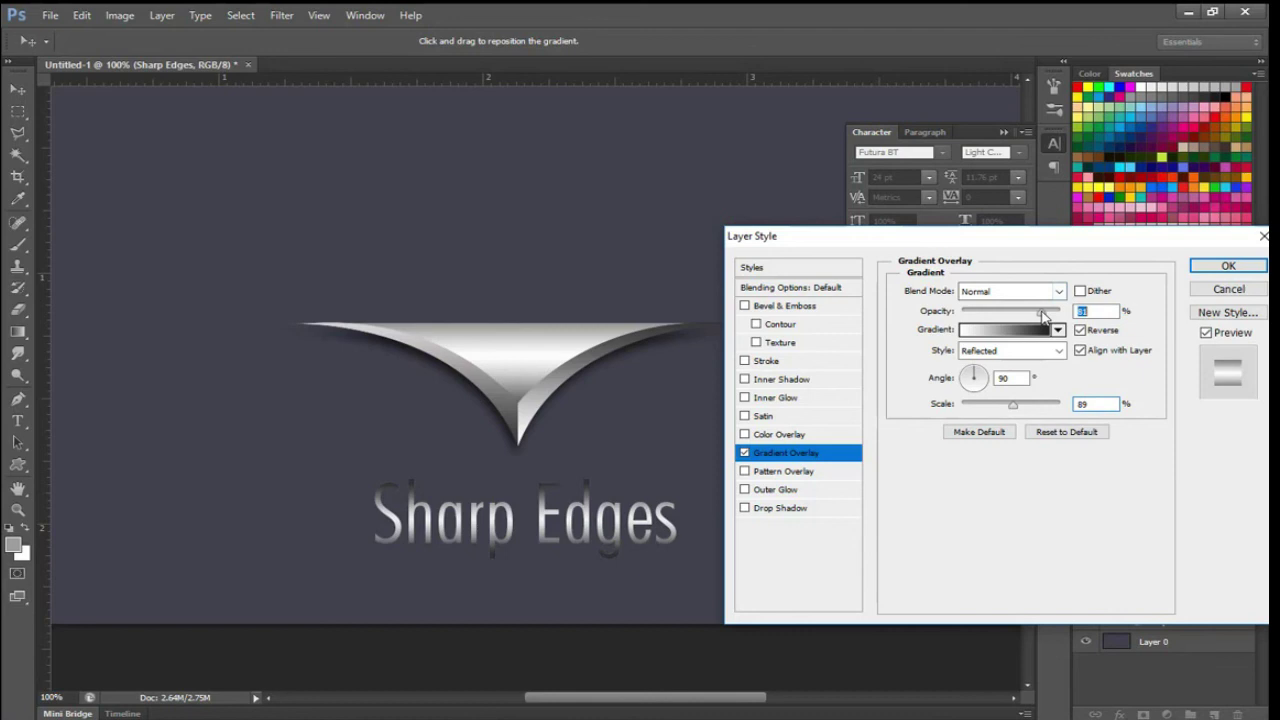
left_click(1202, 270)
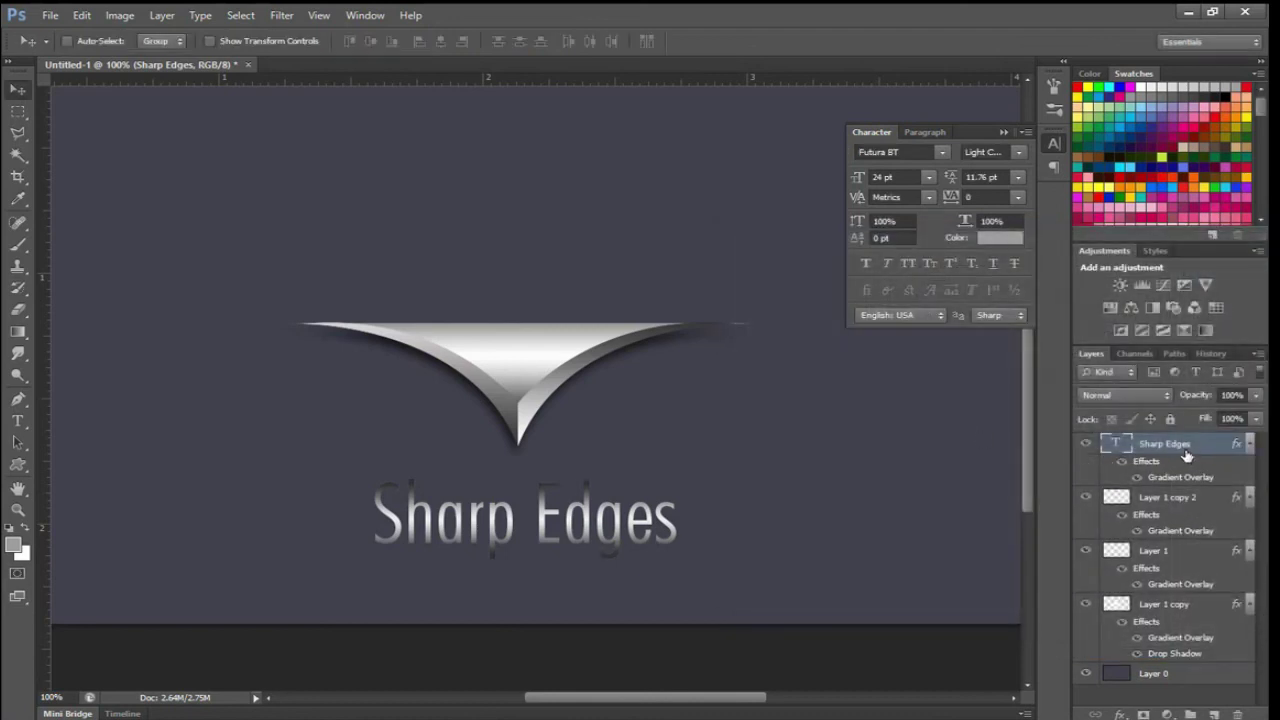
- Add a Drop Shadow to the Sharp Edges text with angle 101° and distance 5 px
double_click(1109, 468)
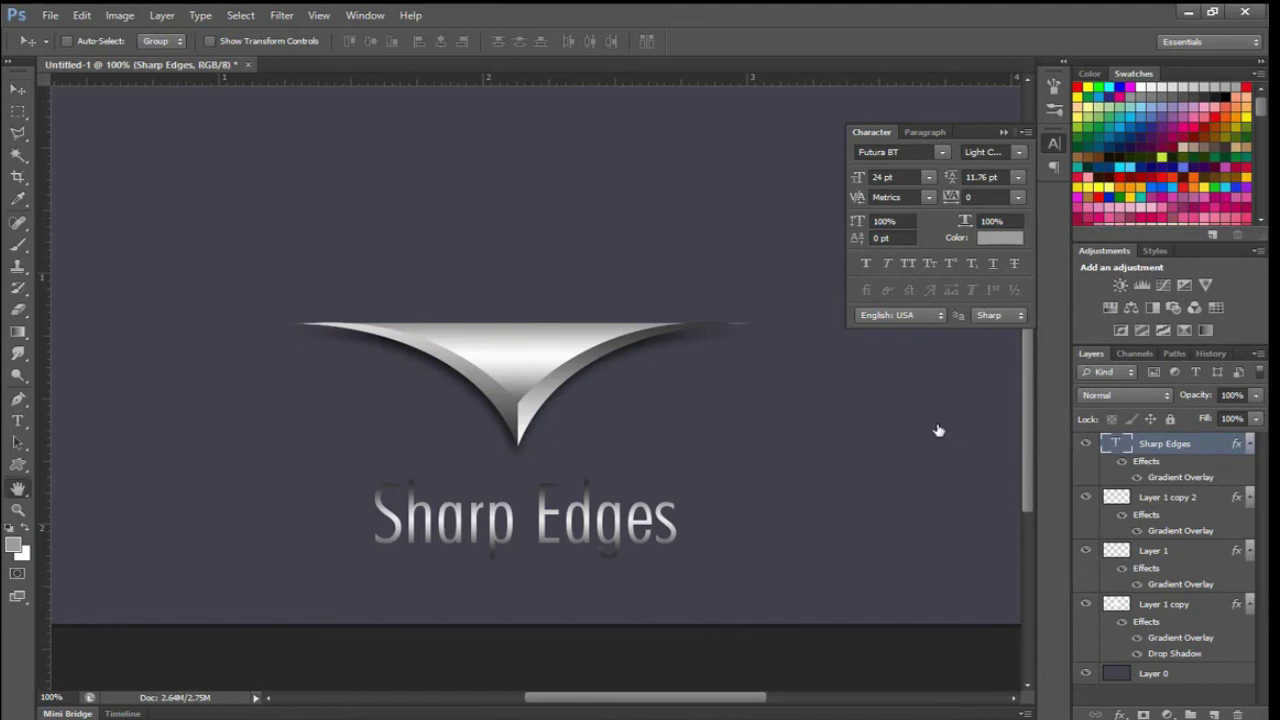
left_click(806, 508)
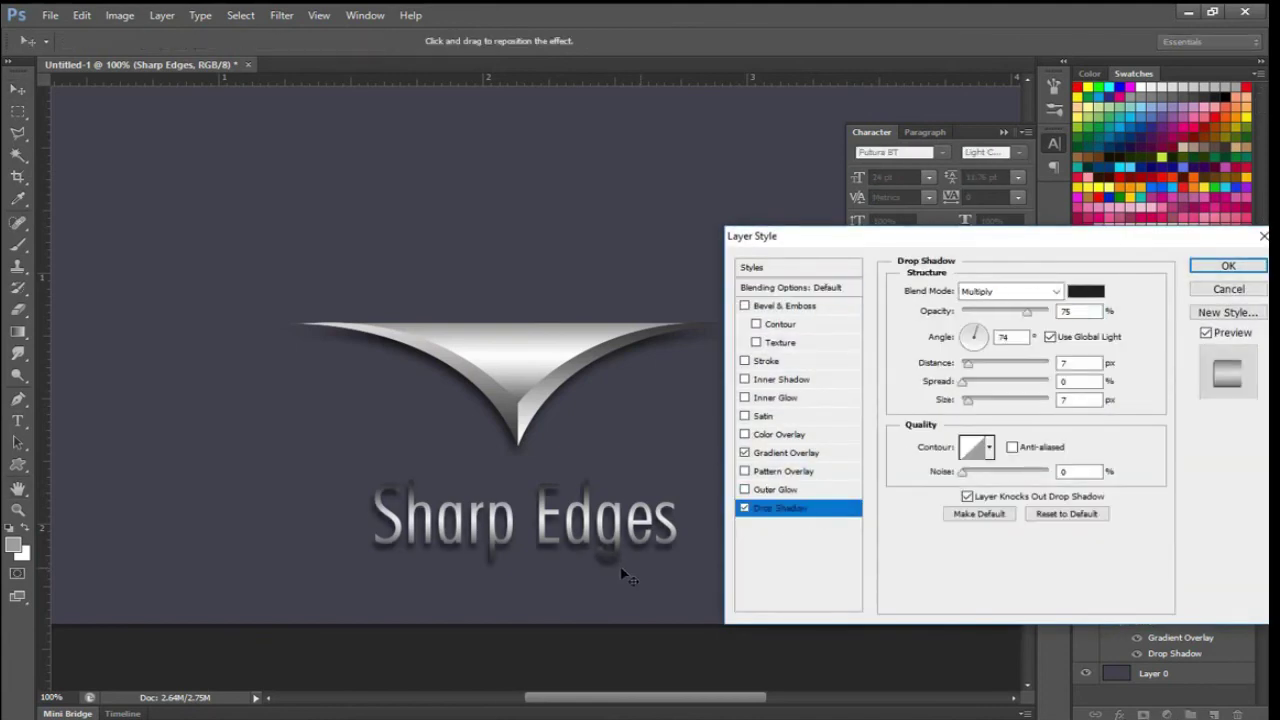
left_click_drag(619, 569, 623, 567)
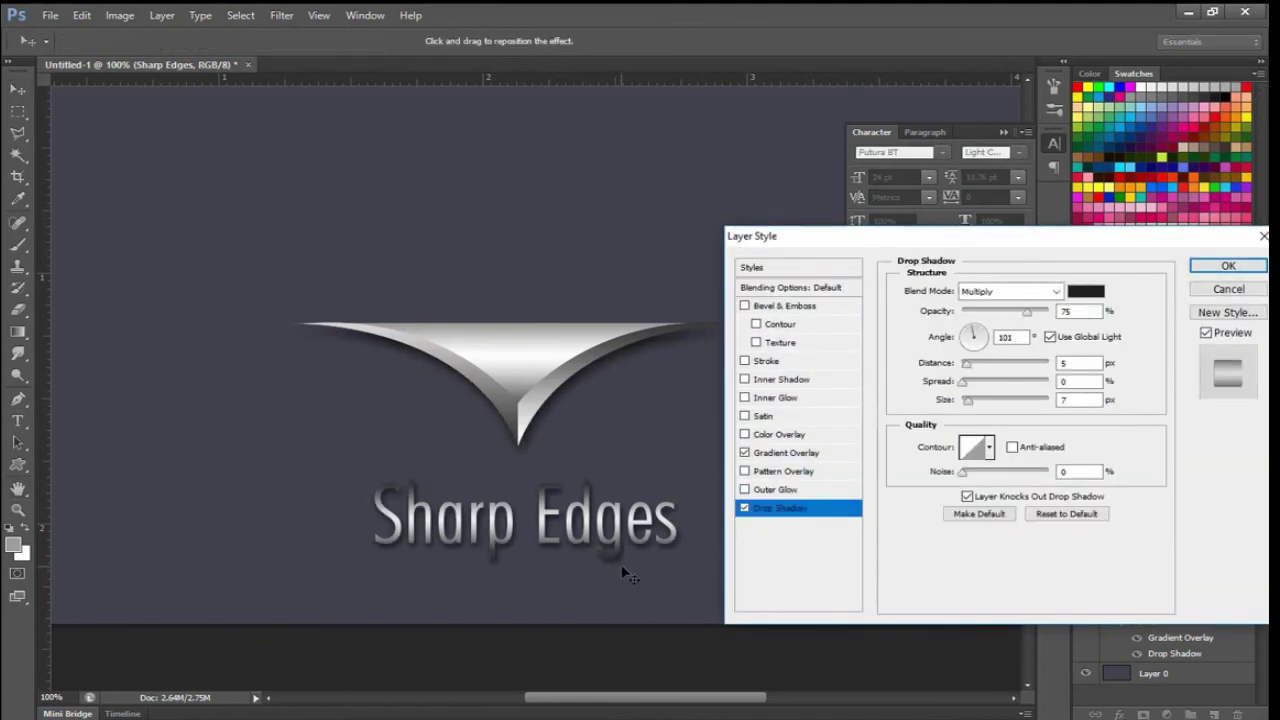
left_click(1228, 265)
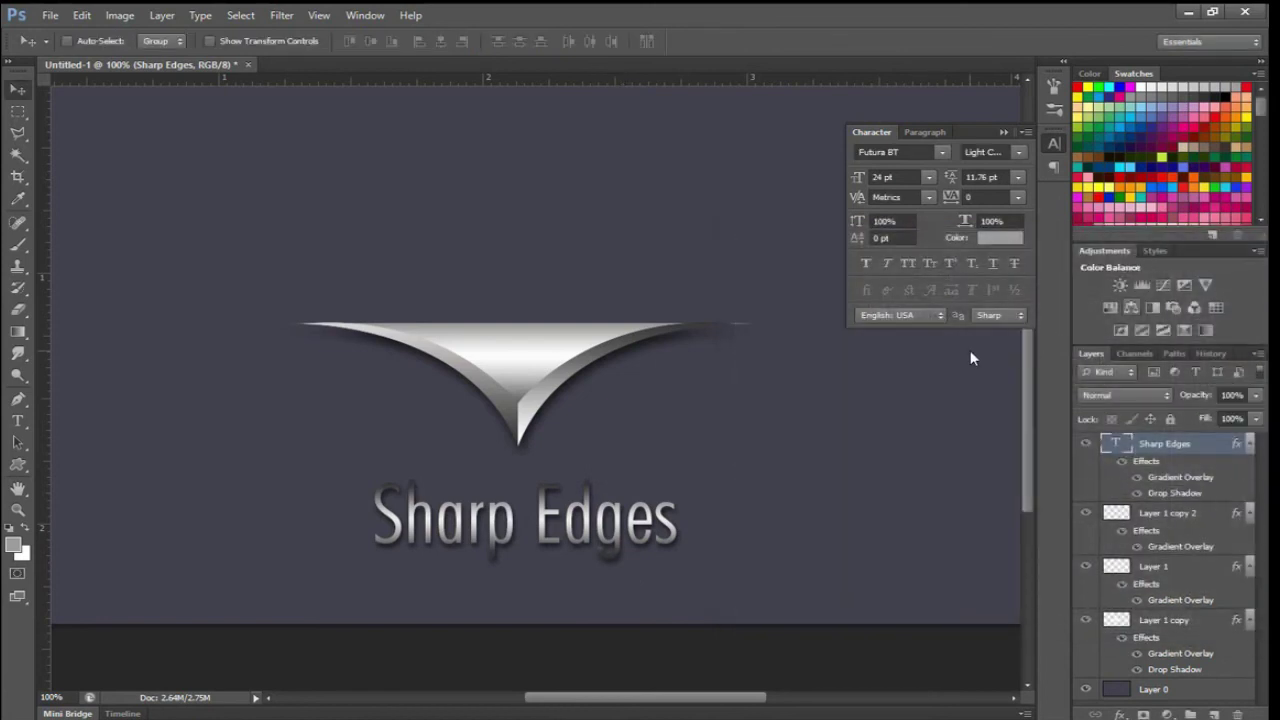
- Select the text and all emblem layers and move them up together to the middle of the canvas
key("ctrl+minus")
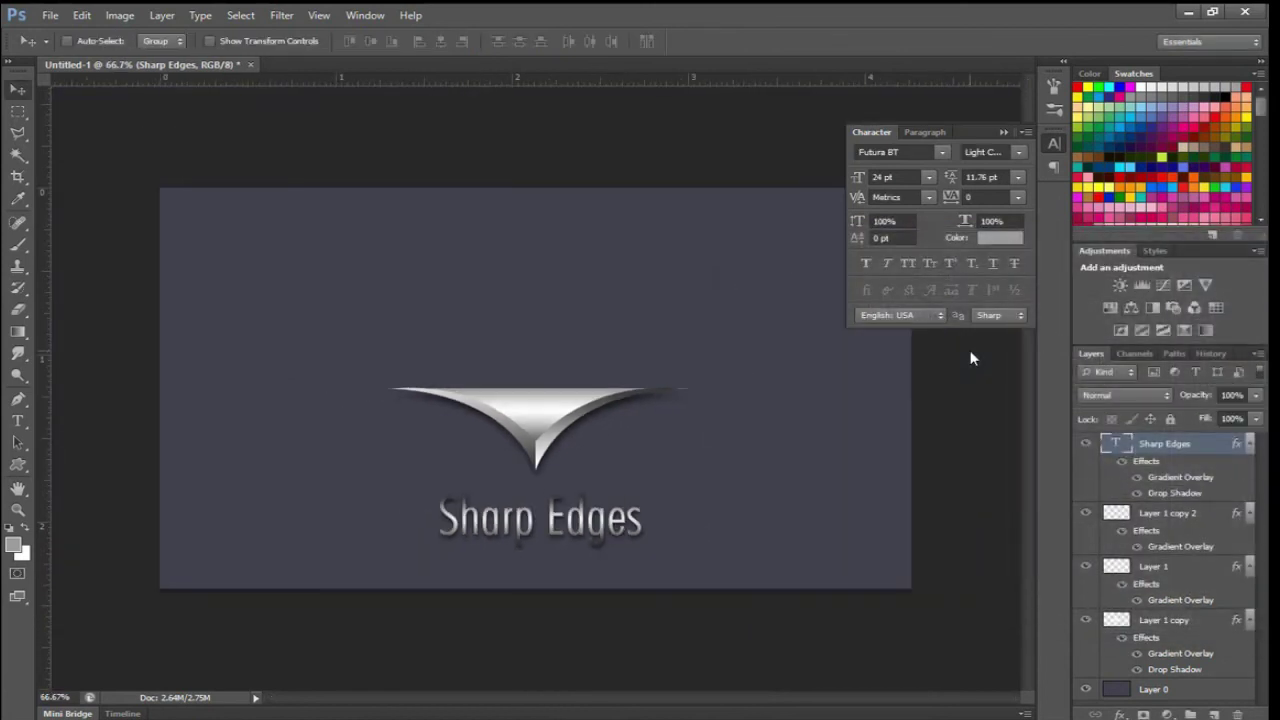
left_click(1117, 621, "shift")
left_click_drag(605, 531, 594, 478)
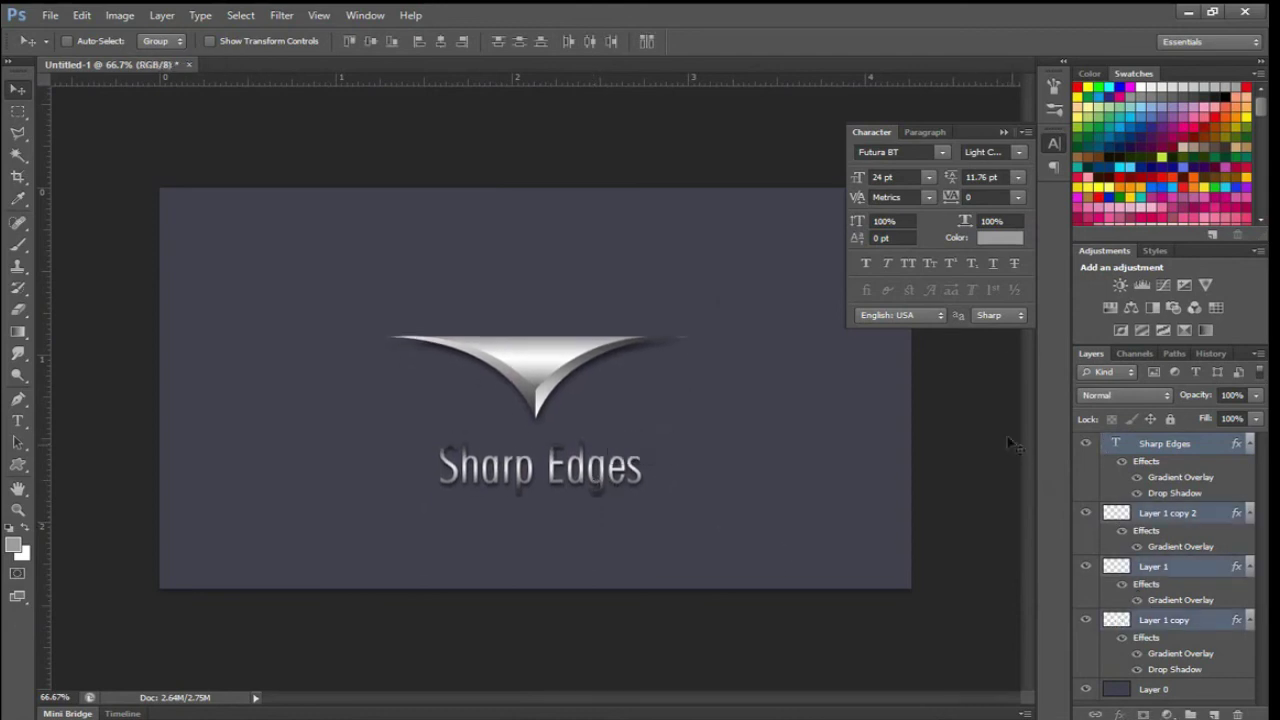
- Collapse the character settings and enlarge the emblem and text together by about a third around their centre
left_click(1003, 131)
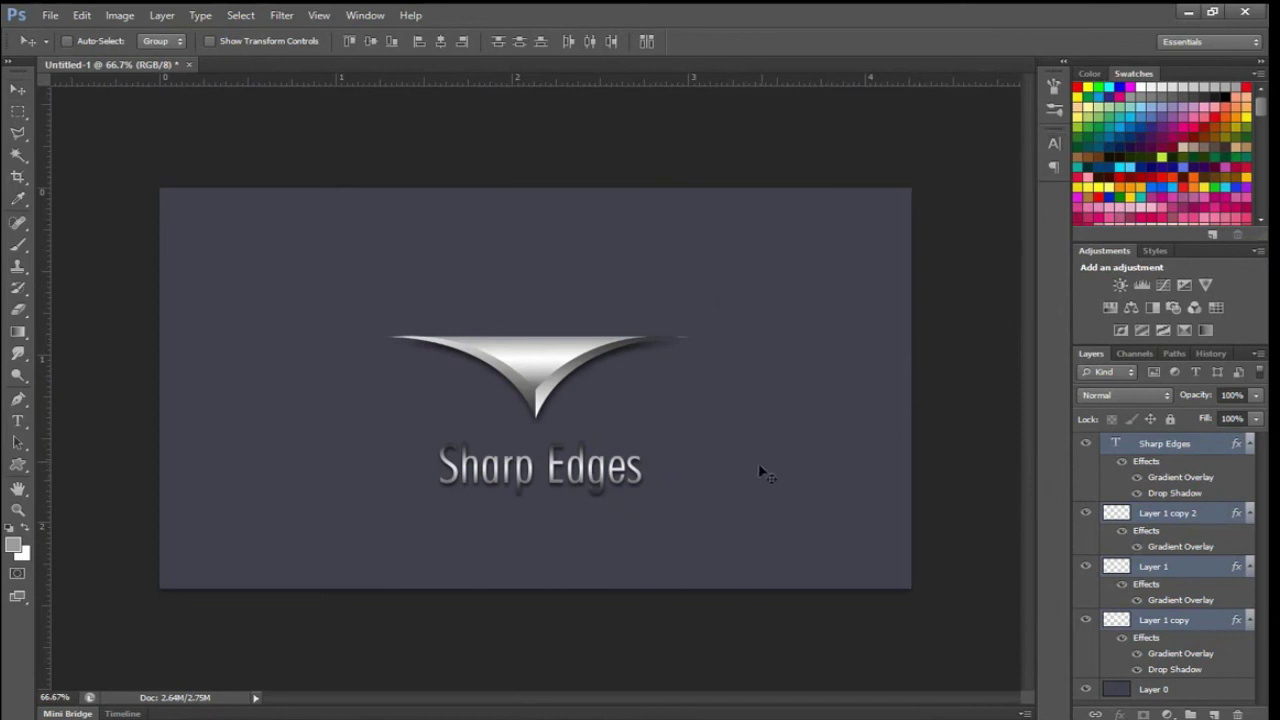
key("ctrl+t")
left_click_drag(694, 496, 747, 518)
key("Return")
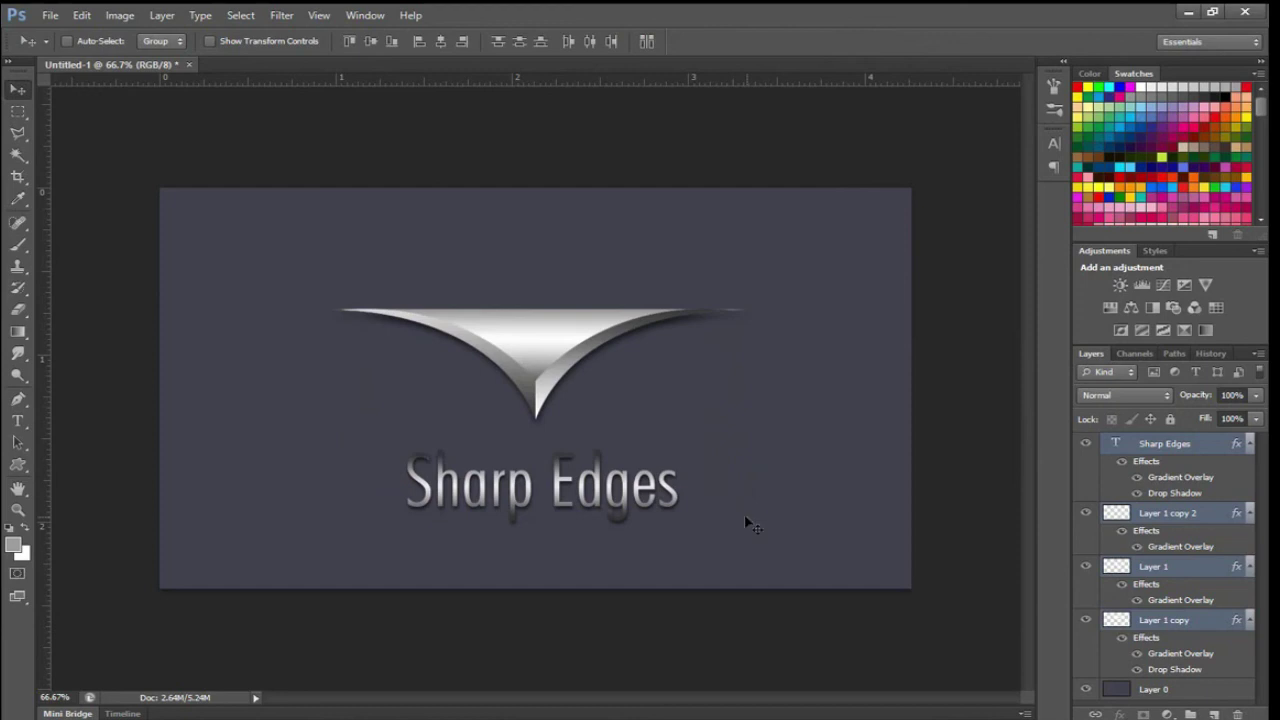